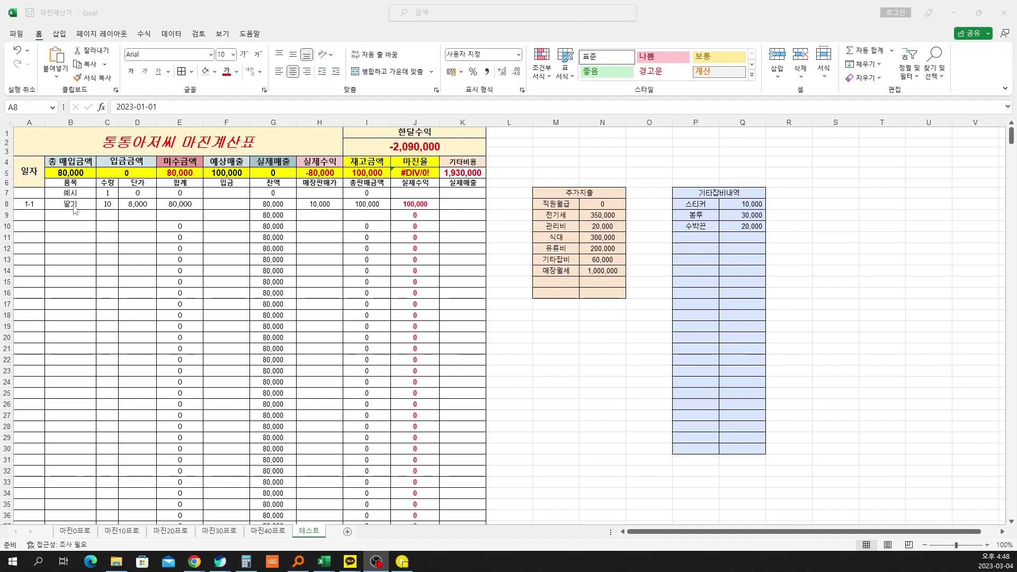
Step: Fill the 합계 formula from E8 down to E10 so the 딸기 row's calculation also covers row 9
key(alt+Tab)
key(F2)
click(145, 207)
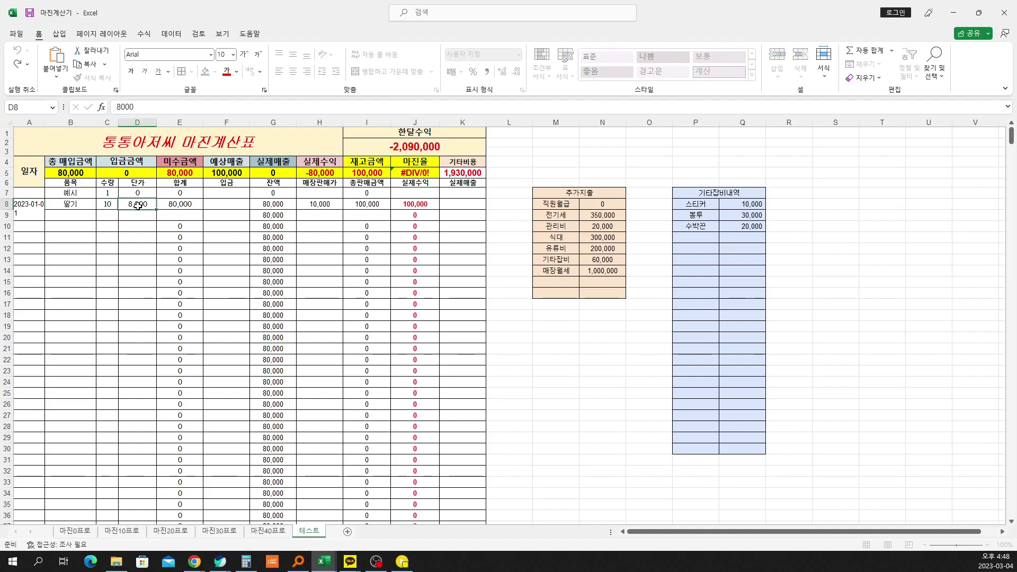
click(185, 216)
click(195, 206)
drag(203, 209, 203, 230)
click(211, 238)
click(205, 202)
click(134, 205)
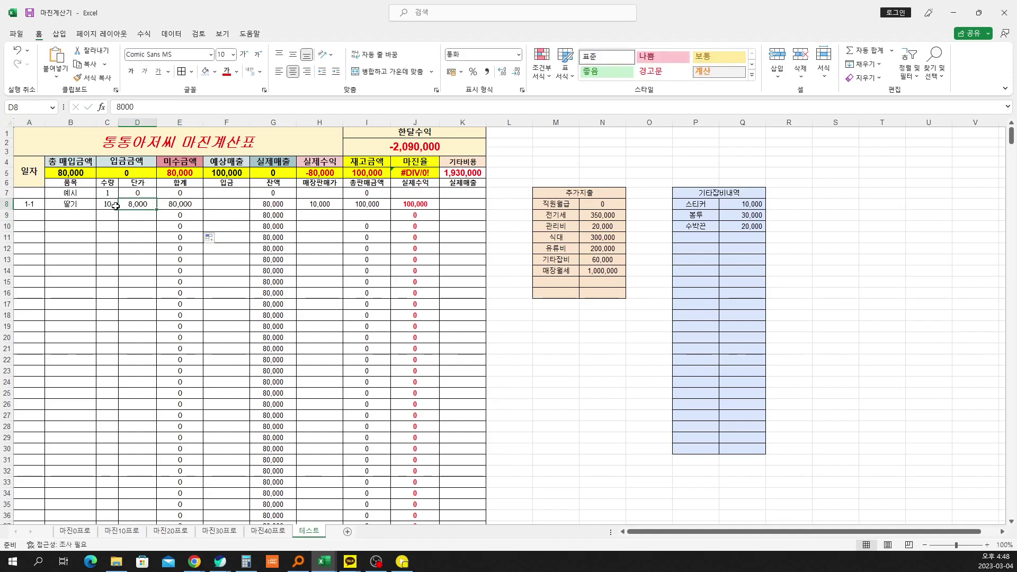
click(108, 207)
click(173, 206)
Step: Add 레드향 as the item in row 9 with quantity 5 and unit price 60000
click(78, 212)
text(ㅇ)
key(BackSpace)
text(레드향)
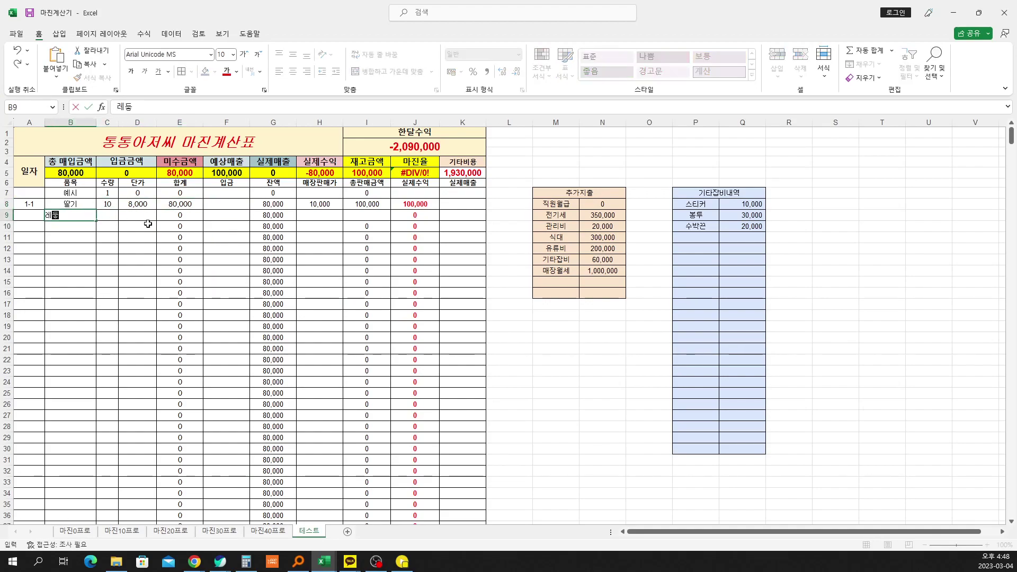
key(Tab)
text(5)
key(Tab)
text(60000)
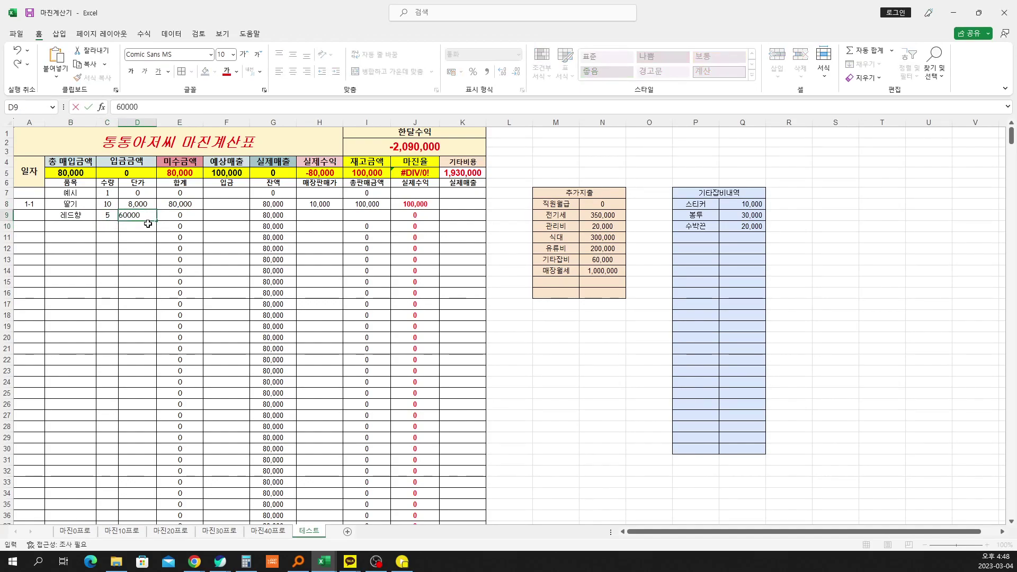
click(147, 223)
Step: Enter a 입금 amount of 380000 for the 레드향 row in F9
key(Right)
key(Up)
key(Up)
key(Down)
key(Right)
key(Right)
key(Up)
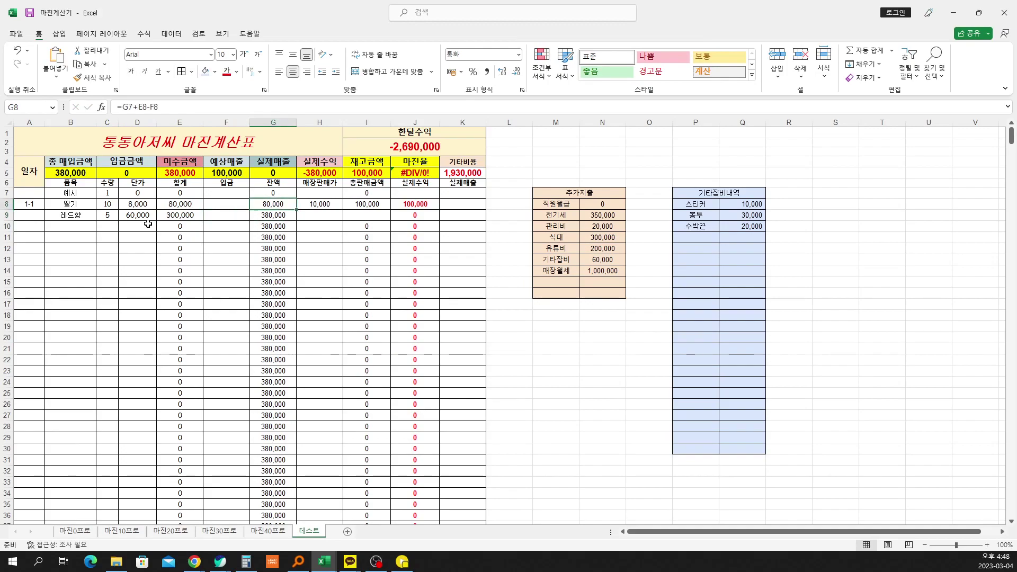
key(Down)
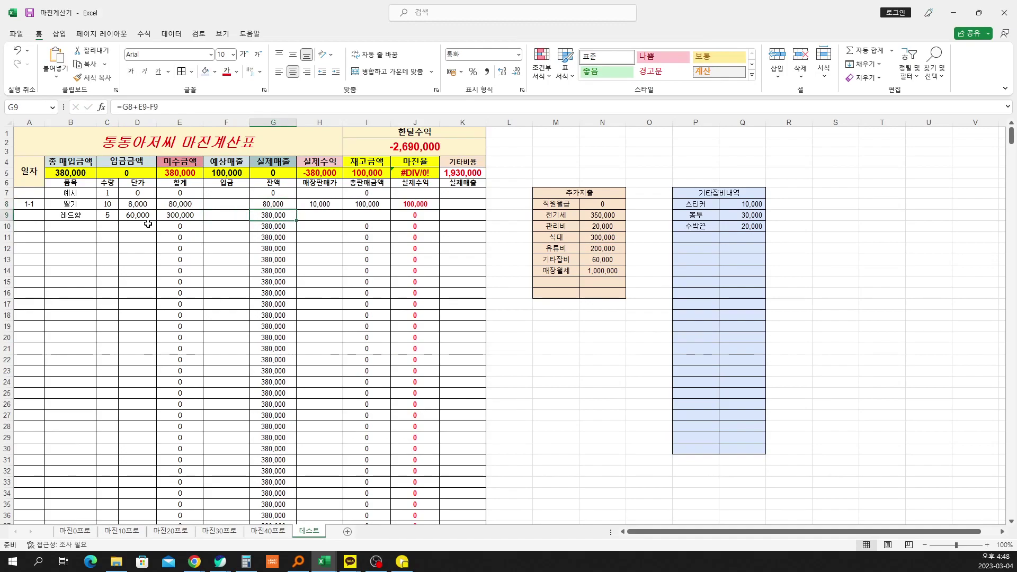
key(Left)
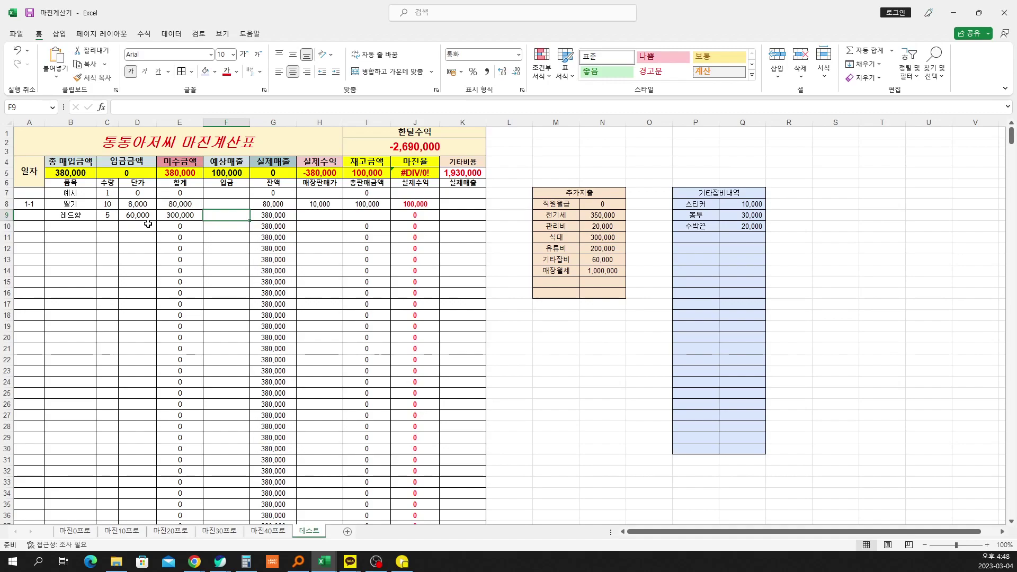
text(38000)
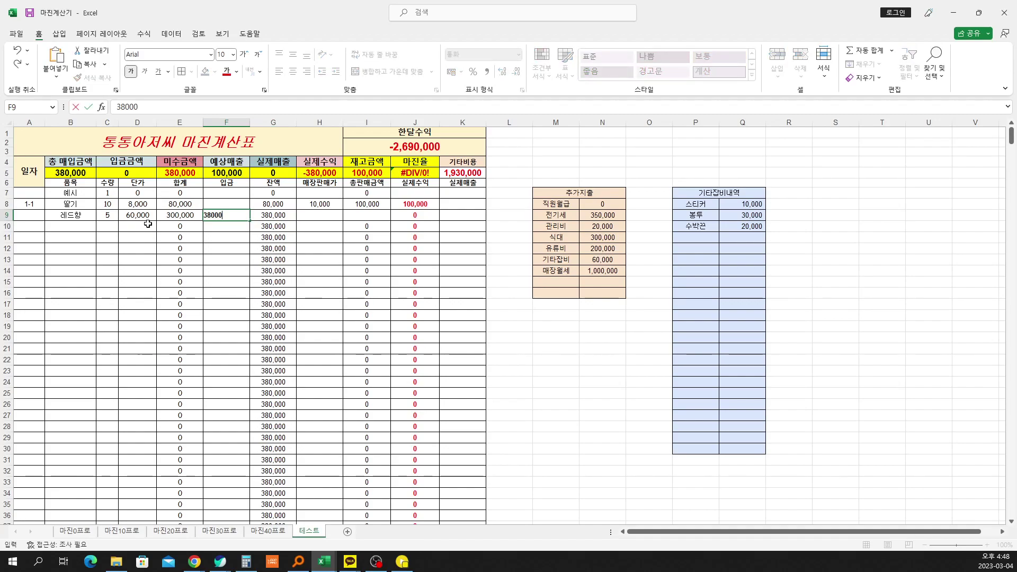
key(Return)
Step: Review the unit price, total and deposit cells of rows 8 and 9, and the 매장판매가 column
key(Right)
key(Up)
key(Left)
key(Left)
key(Left)
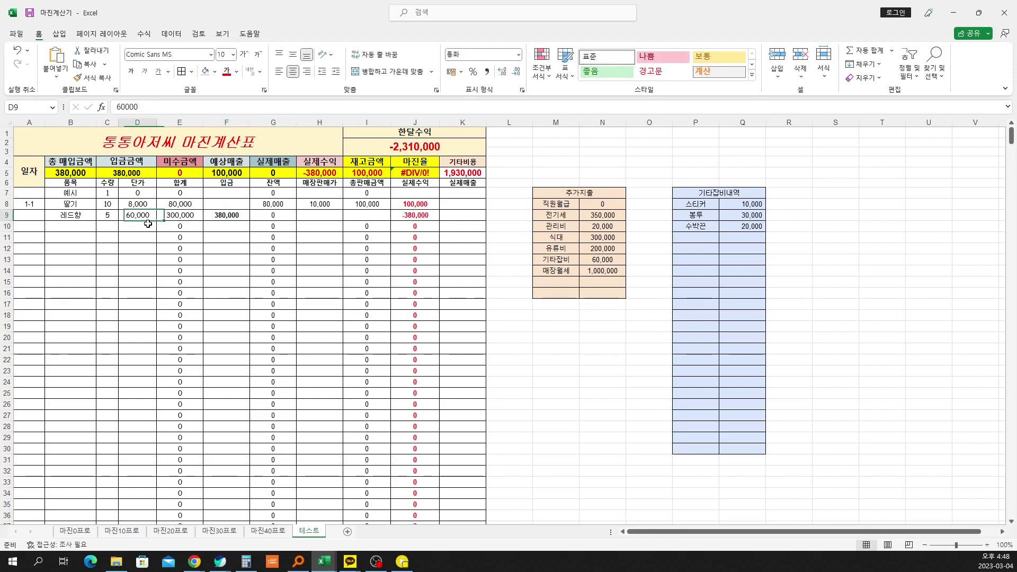
key(Right)
key(Right)
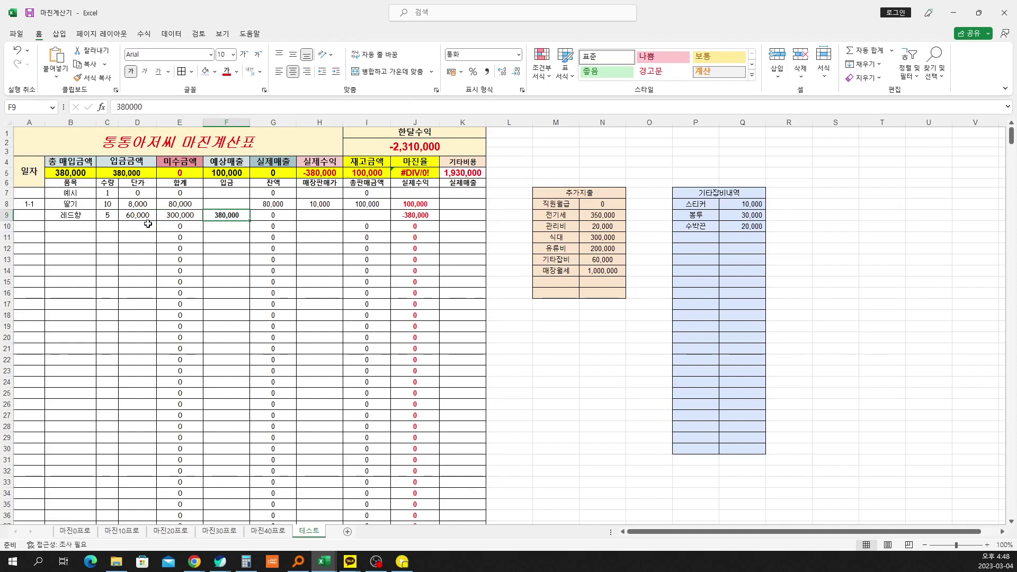
key(Up)
key(Left)
key(Left)
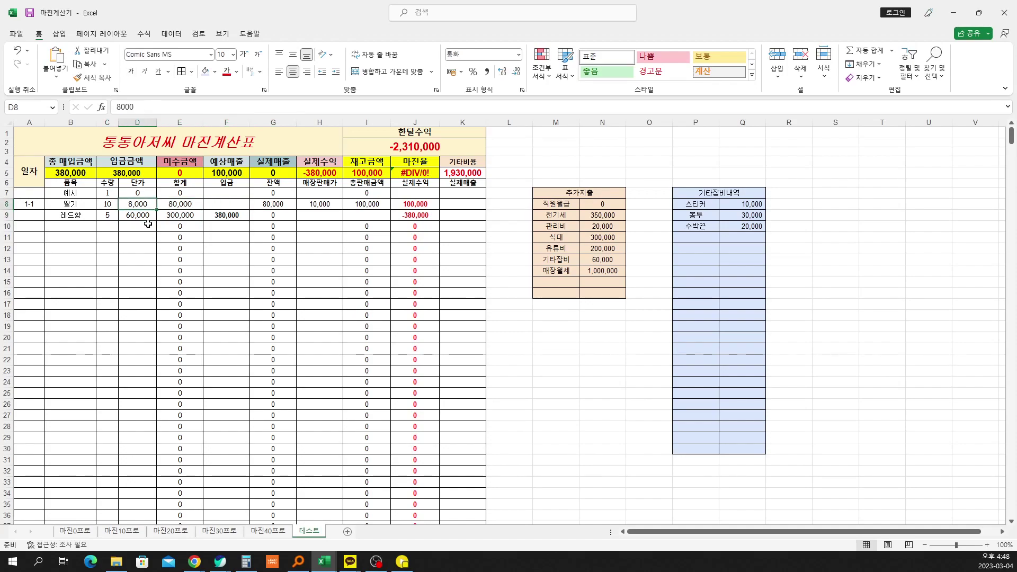
key(Right)
key(Right)
key(Right)
key(Right)
key(Right)
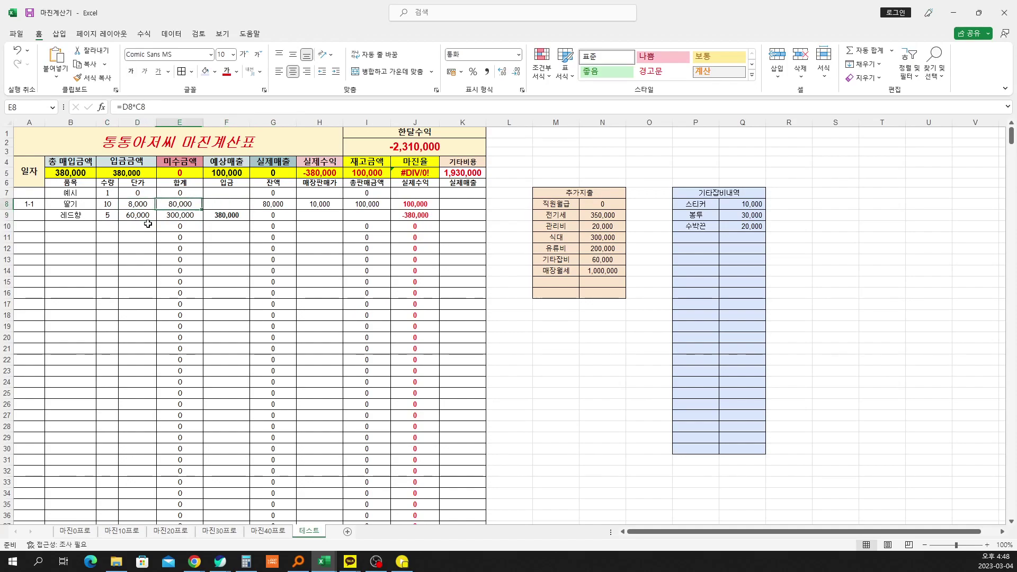
key(Left)
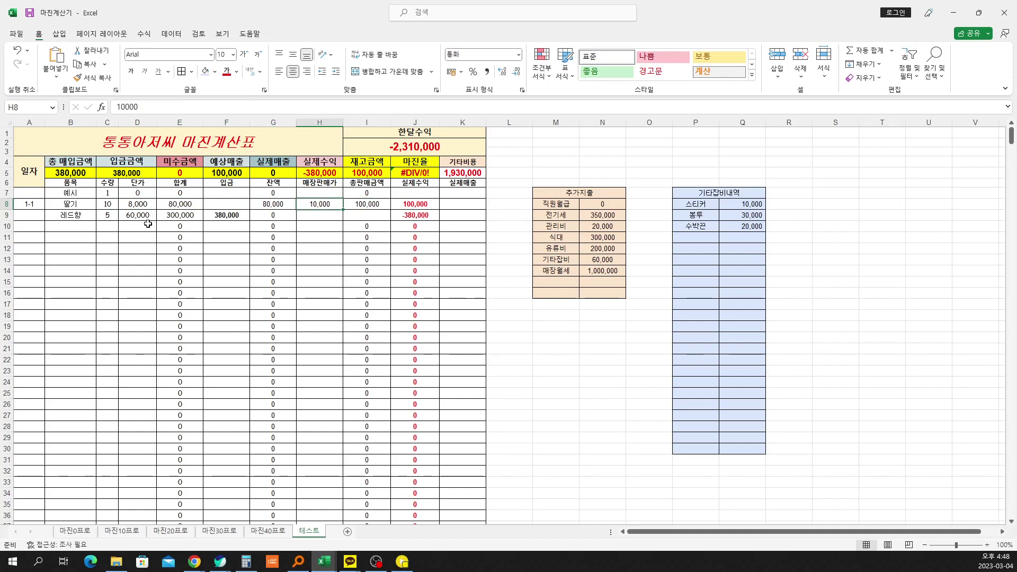
click(320, 184)
click(324, 204)
Step: In Calculator, divide the 딸기 unit price of 8000 by 0.7 to work out a selling price
click(134, 206)
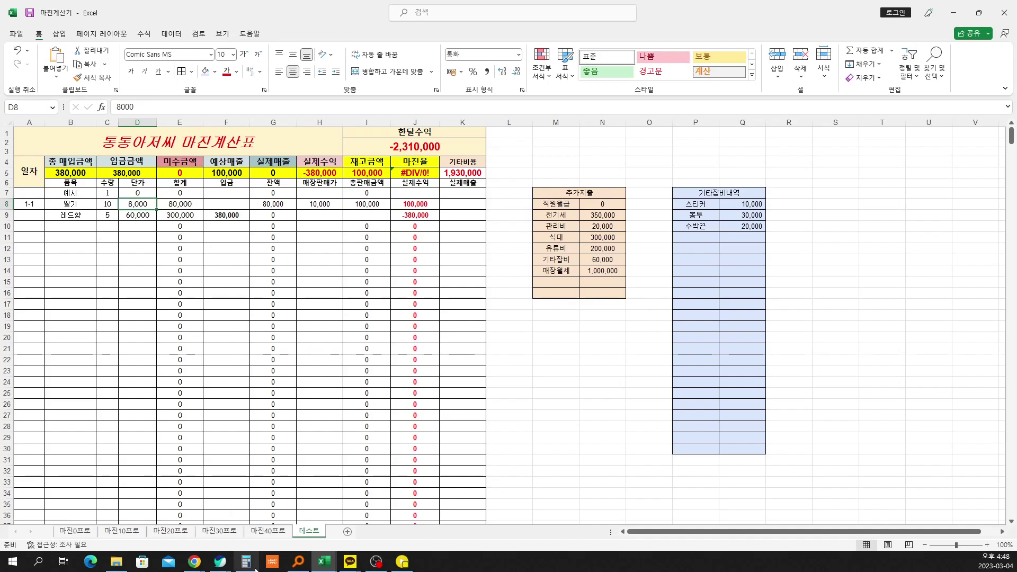
click(246, 561)
click(740, 227)
text(8000)
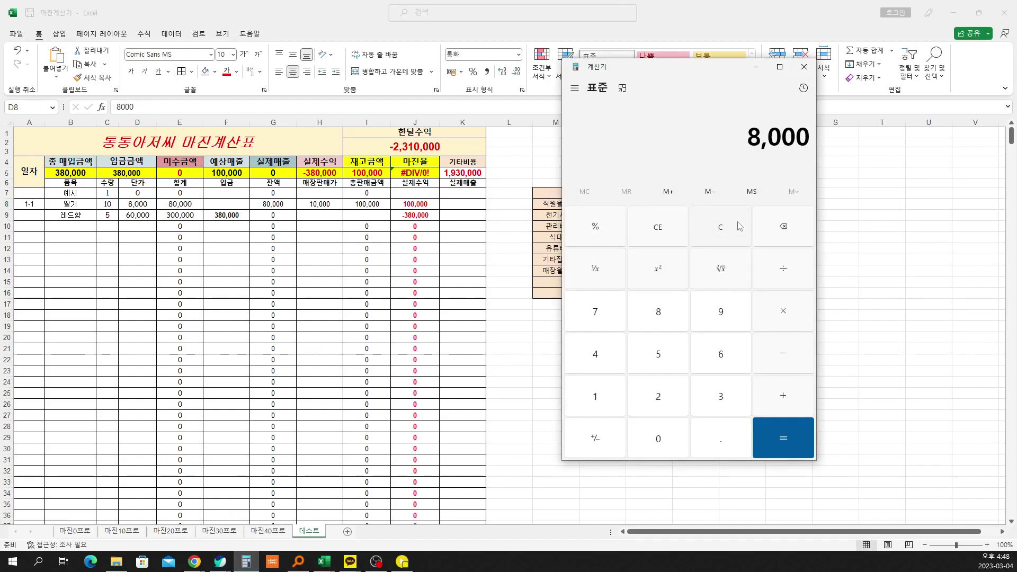
key(slash)
text(0.7)
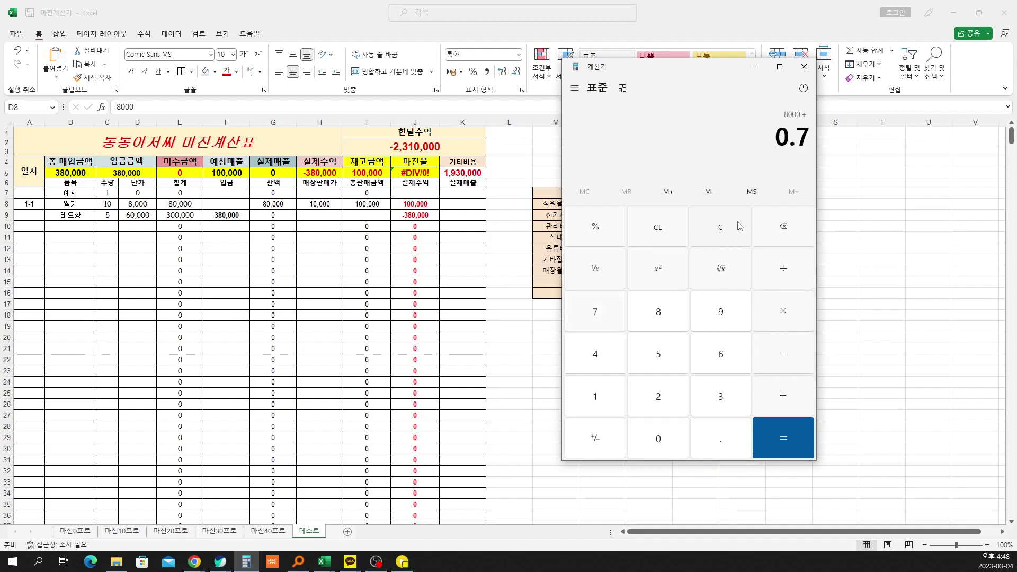
key(Return)
drag(647, 142, 572, 142)
click(605, 146)
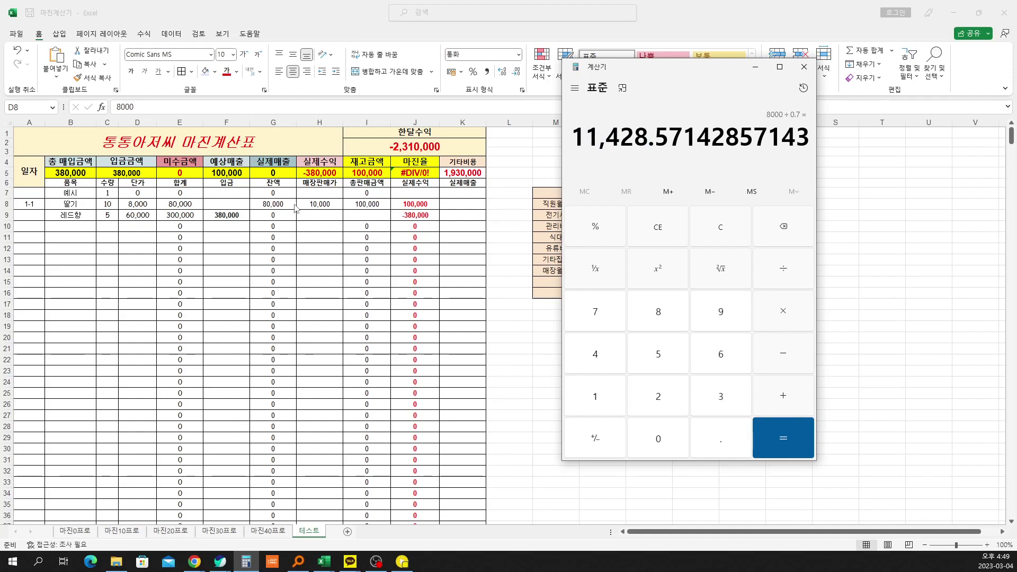
Step: Back in Excel, enter 10000 as the 매장판매가 of the 딸기 row in H8
click(324, 206)
click(325, 205)
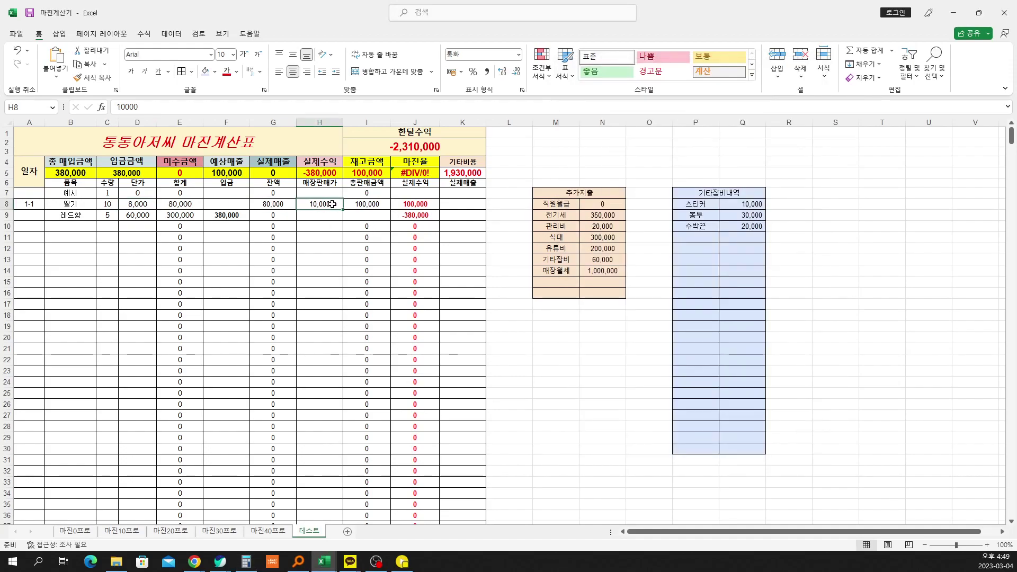
text(100000)
key(BackSpace)
key(Return)
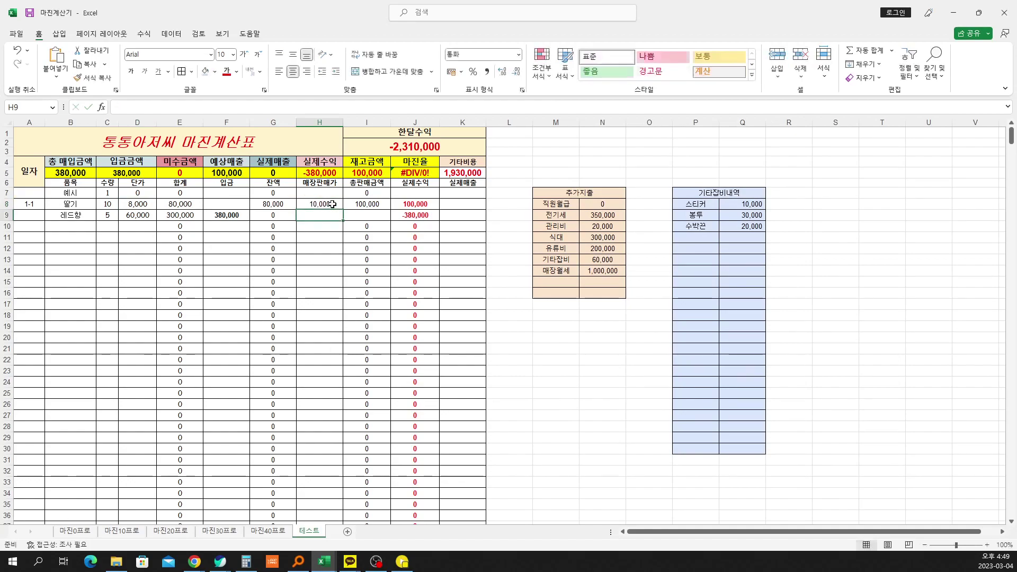
click(332, 204)
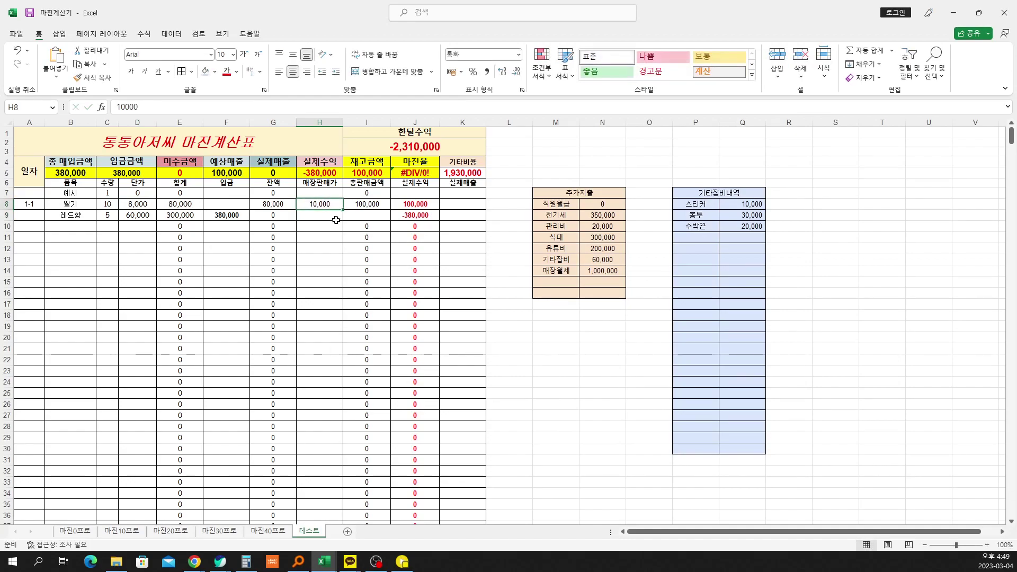
Step: Change the 실제수익 formula in J8 to =I8-E8, subtracting the purchase total from the total sales amount
click(376, 207)
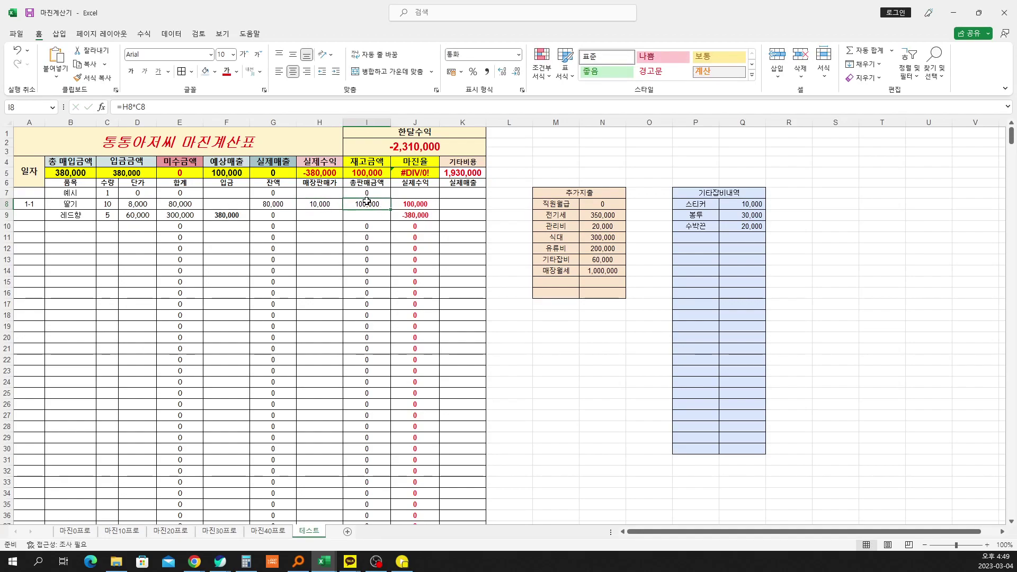
click(416, 206)
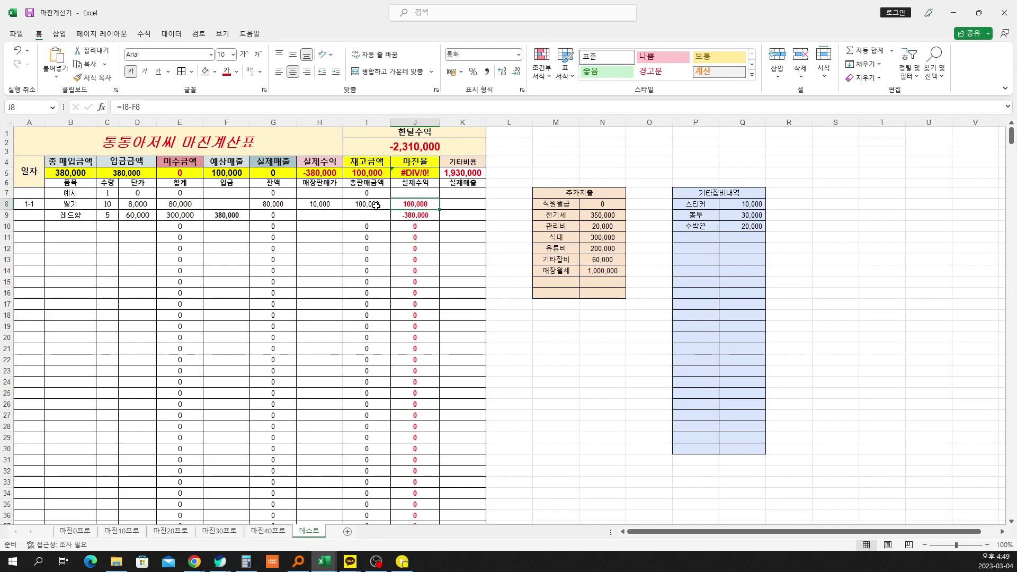
double_click(410, 206)
key(BackSpace)
key(BackSpace)
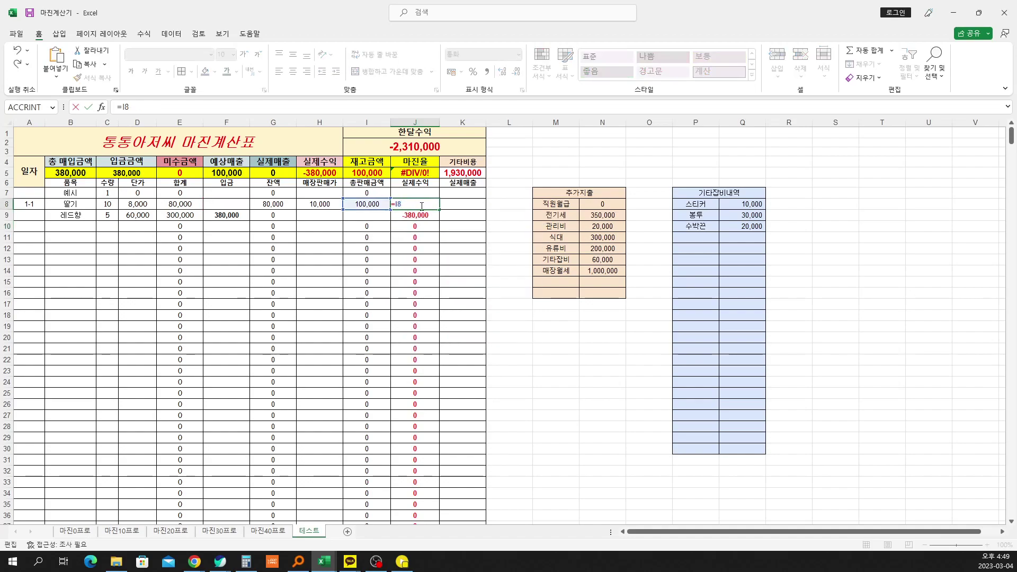
text(-)
click(202, 204)
key(Return)
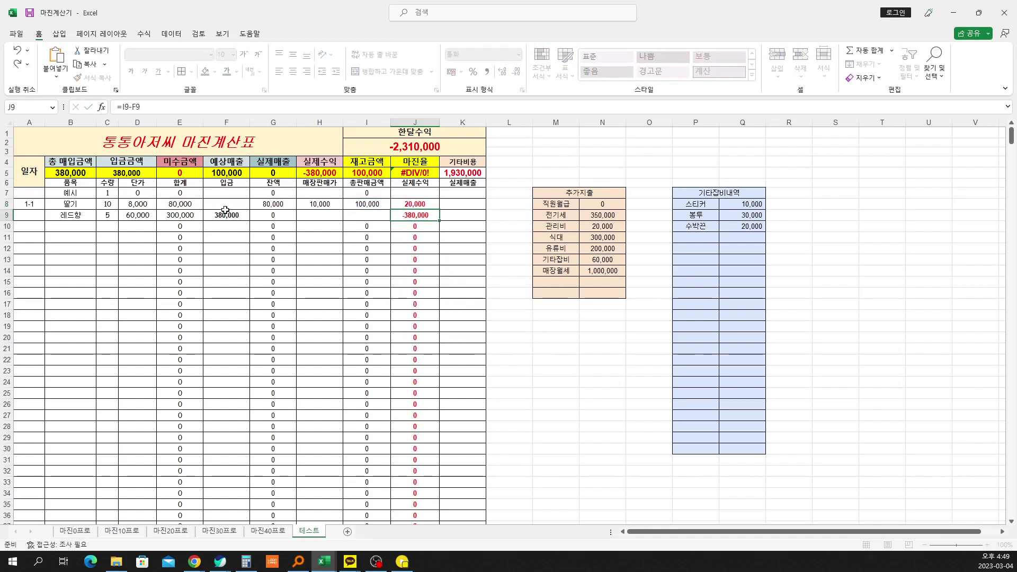
Step: Fill the corrected profit formula from J8 down the 실제수익 column
click(425, 205)
mouse_move(439, 209)
mouse_down()
mouse_move(428, 566)
mouse_move(424, 436)
mouse_move(424, 494)
mouse_up()
scroll(450, 409, up, 5)
scroll(450, 407, up, 5)
click(449, 406)
scroll(448, 405, up, 19)
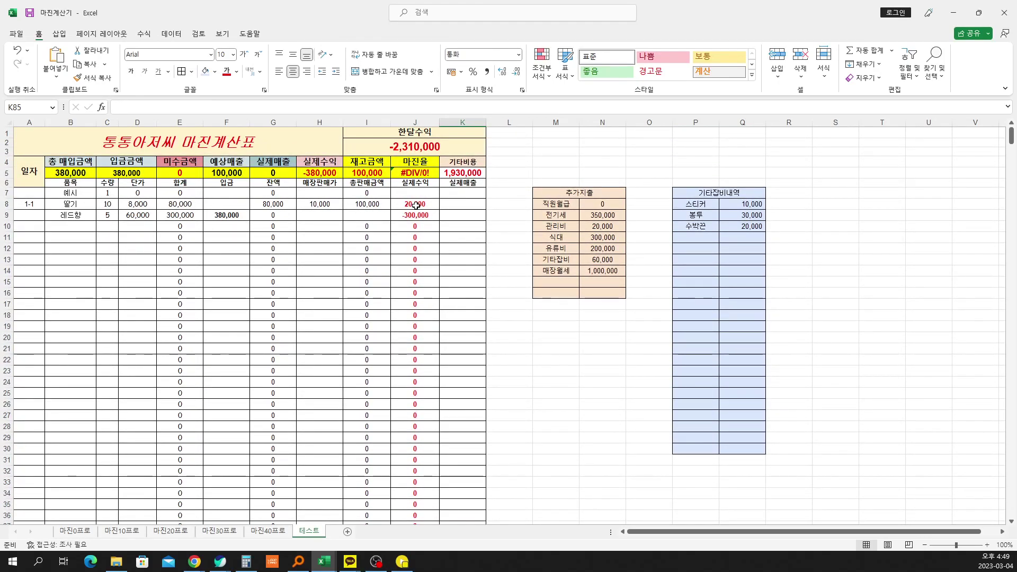
Step: In Calculator, divide the 레드향 unit price of 60000 by 0.7, and minimize Calculator
click(74, 218)
click(140, 217)
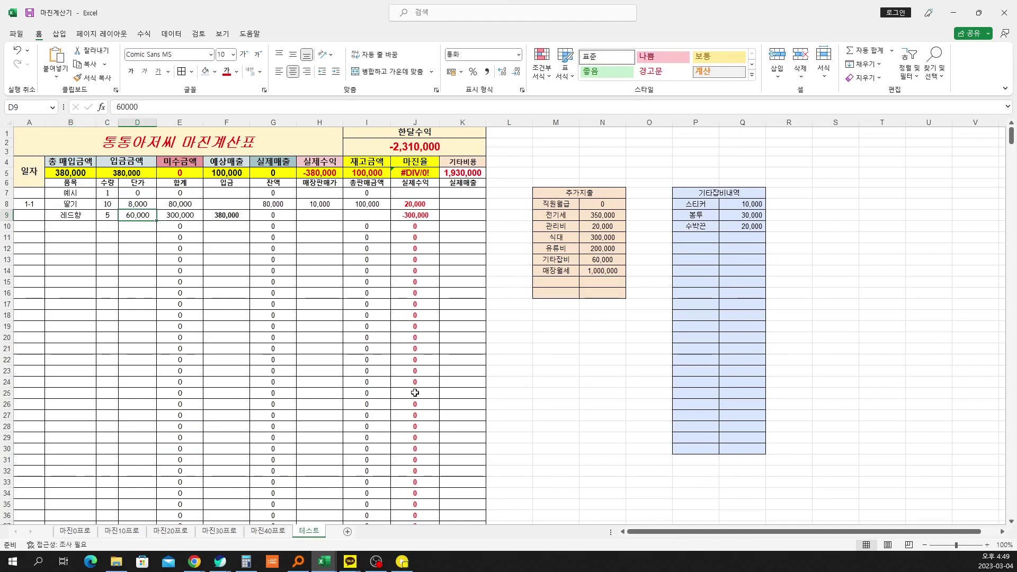
click(245, 561)
click(716, 235)
text(6)
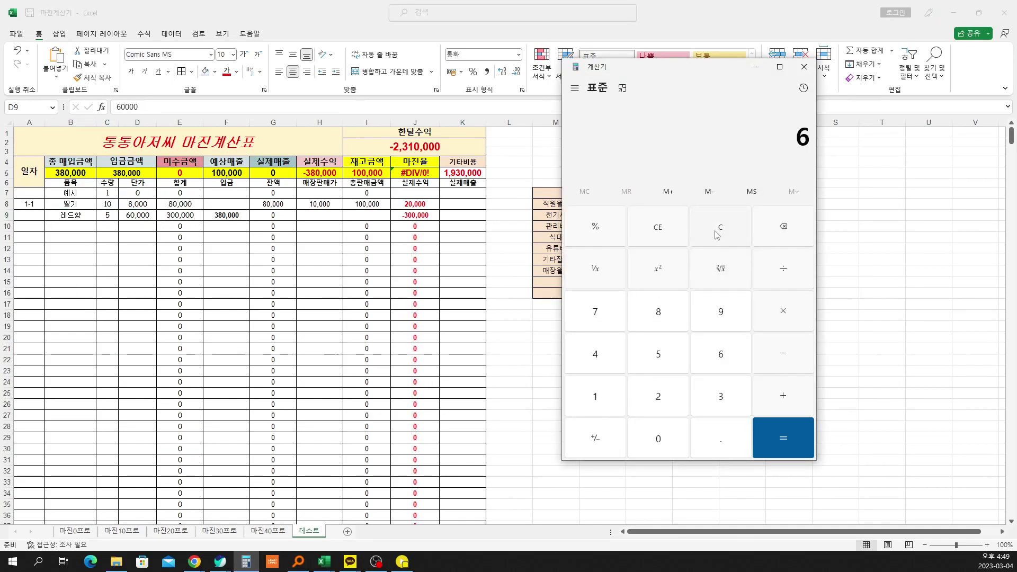
text(0000/0.7)
key(Return)
drag(576, 138, 645, 139)
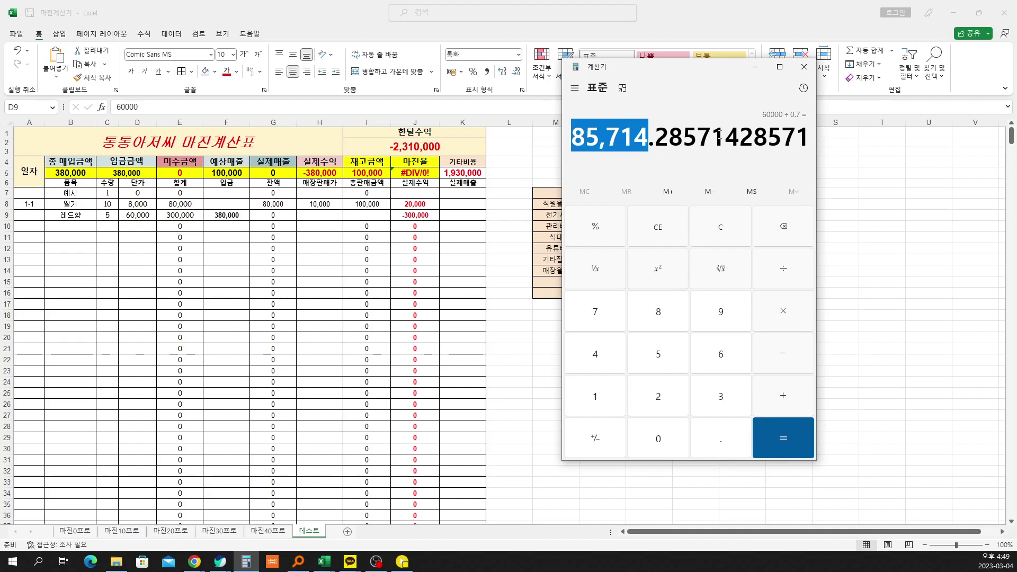
click(756, 73)
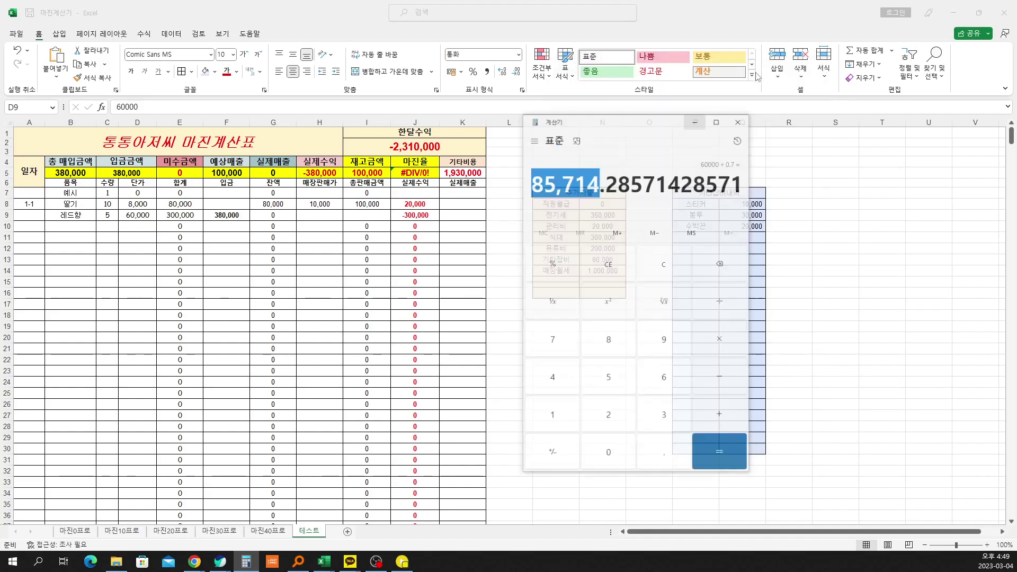
Step: Enter 85000 as the 매장판매가 of the 레드향 row in H9
click(285, 218)
click(307, 214)
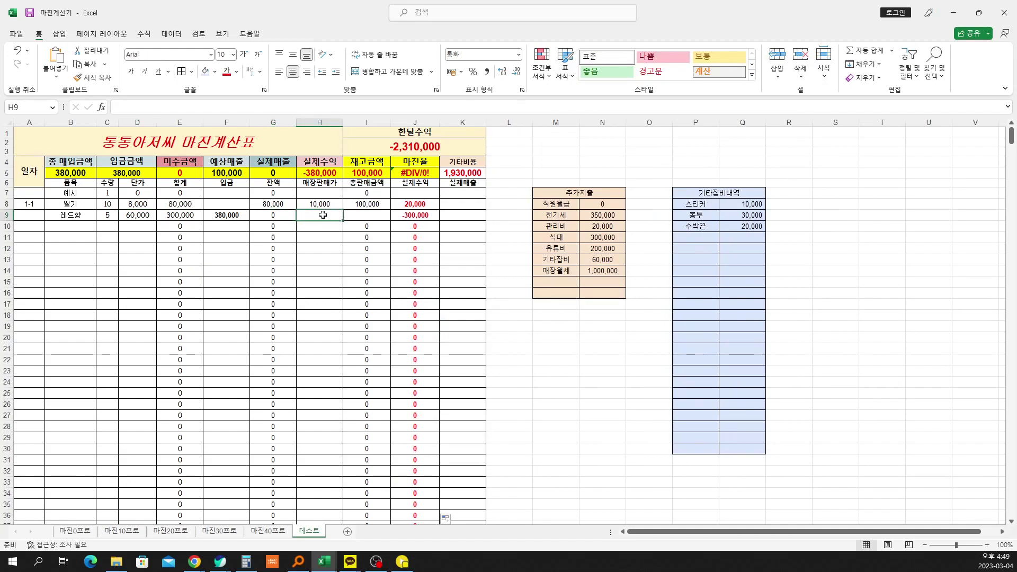
text(85000)
key(Return)
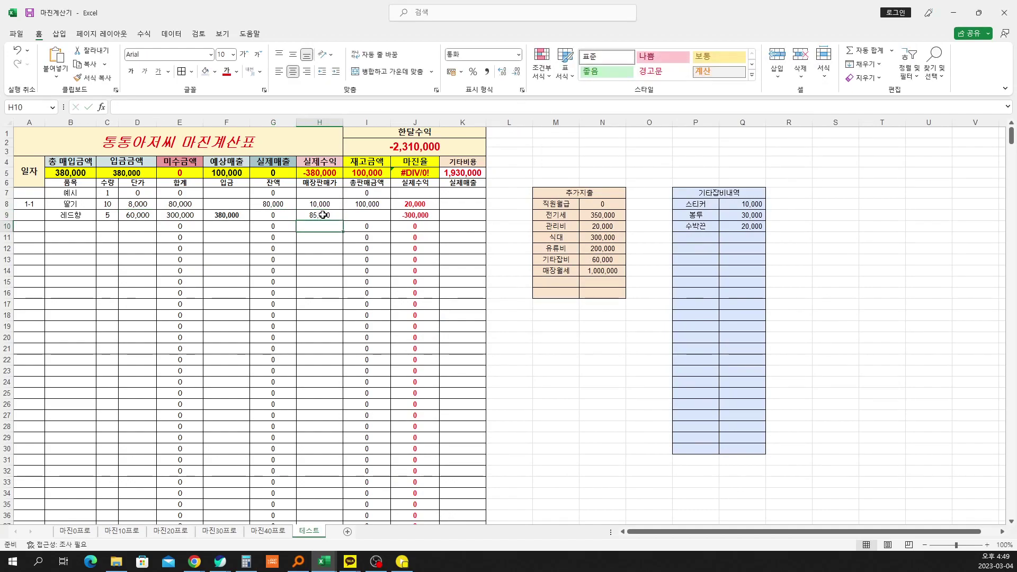
Step: Fill the 총판매금액 formula from I8 down to I22 and check the sales and profit formulas of rows 8 and 9
click(370, 204)
drag(390, 210, 390, 363)
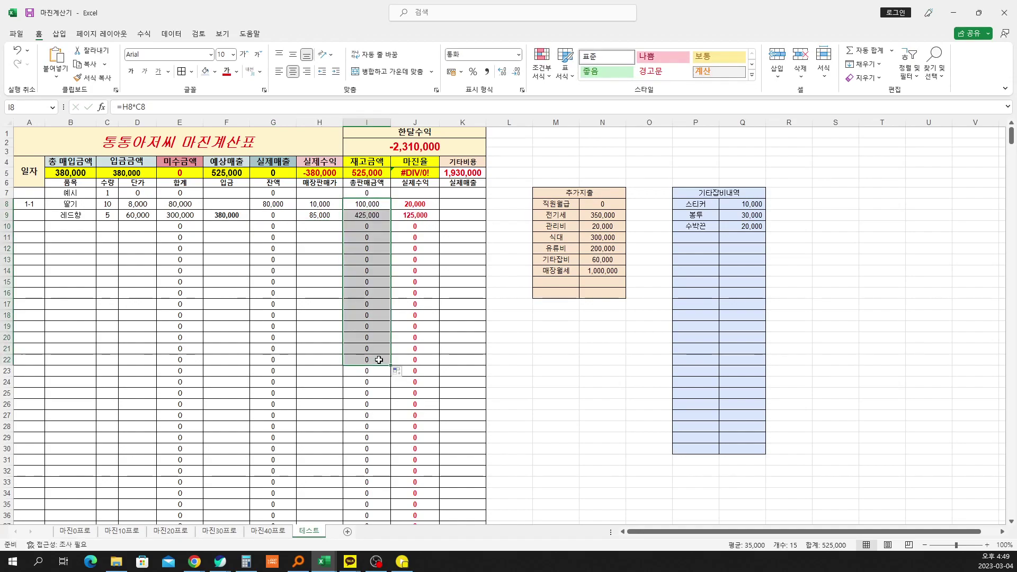
click(324, 215)
click(375, 214)
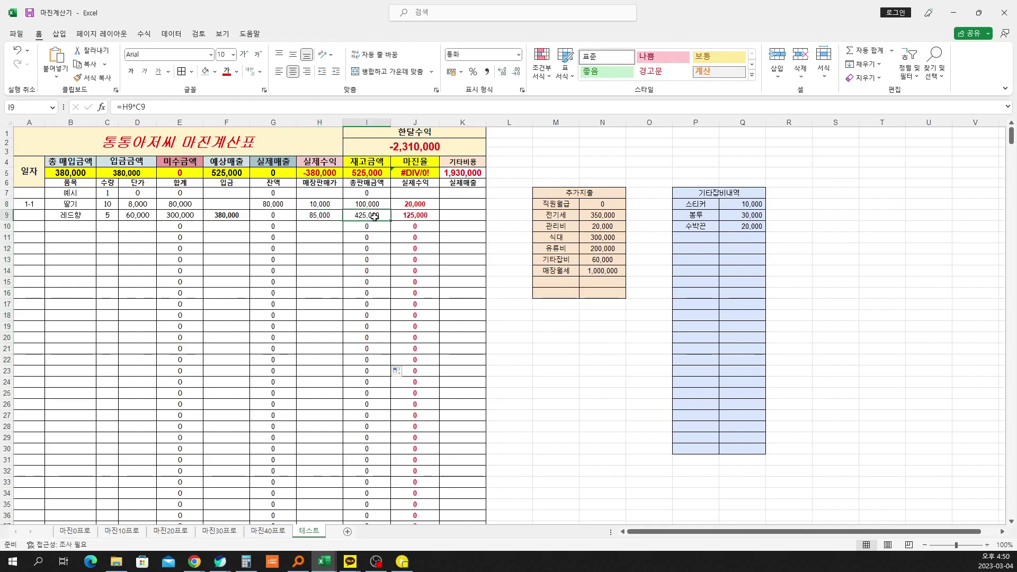
click(413, 218)
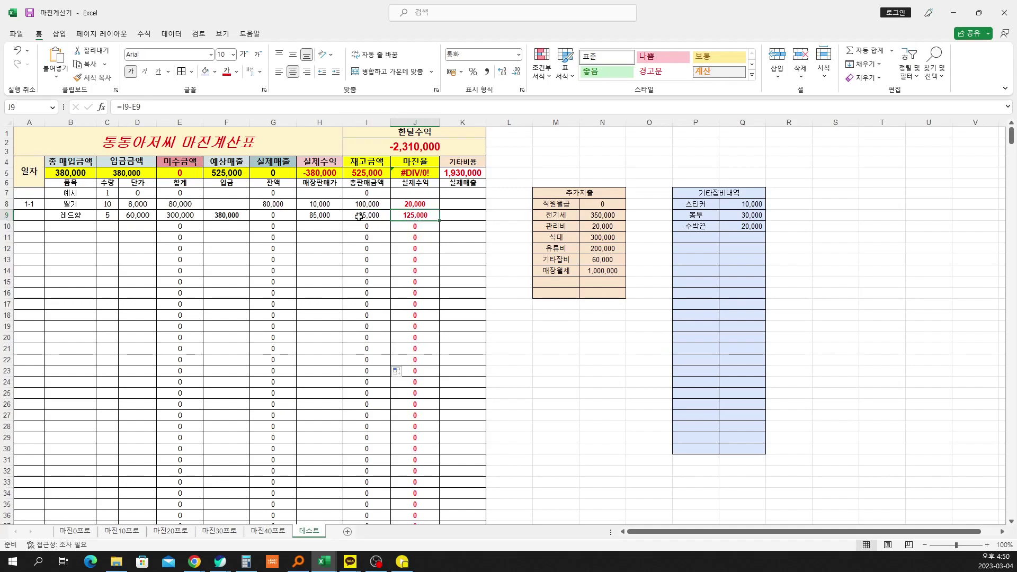
click(419, 205)
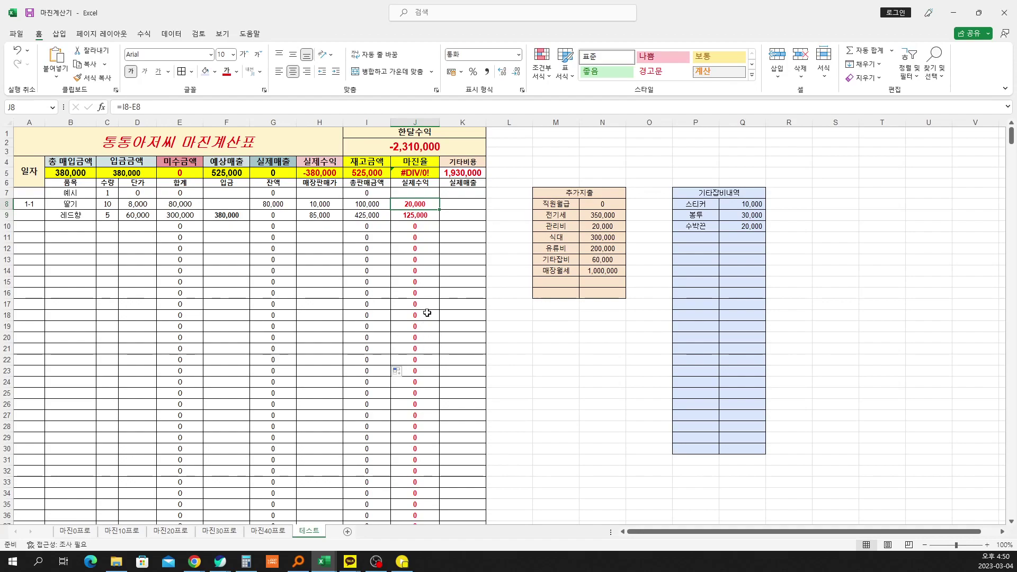
Step: Enter 525000 as the 실제매출 of the 레드향 row in K9, and check the 마진율 formula in J5 against the selling prices
click(454, 205)
click(459, 223)
click(366, 214)
click(455, 216)
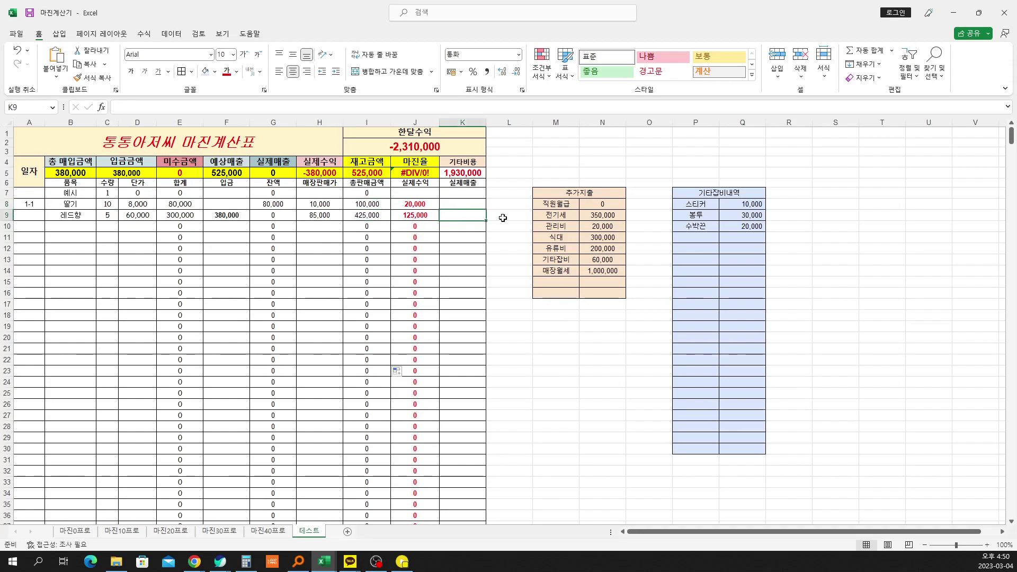
text(525000)
key(Return)
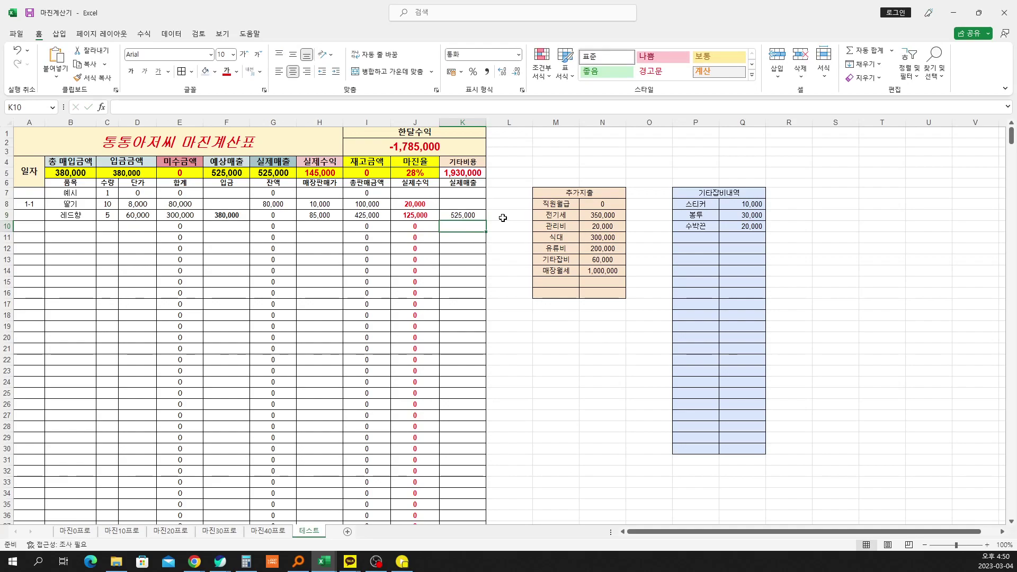
click(460, 217)
click(425, 178)
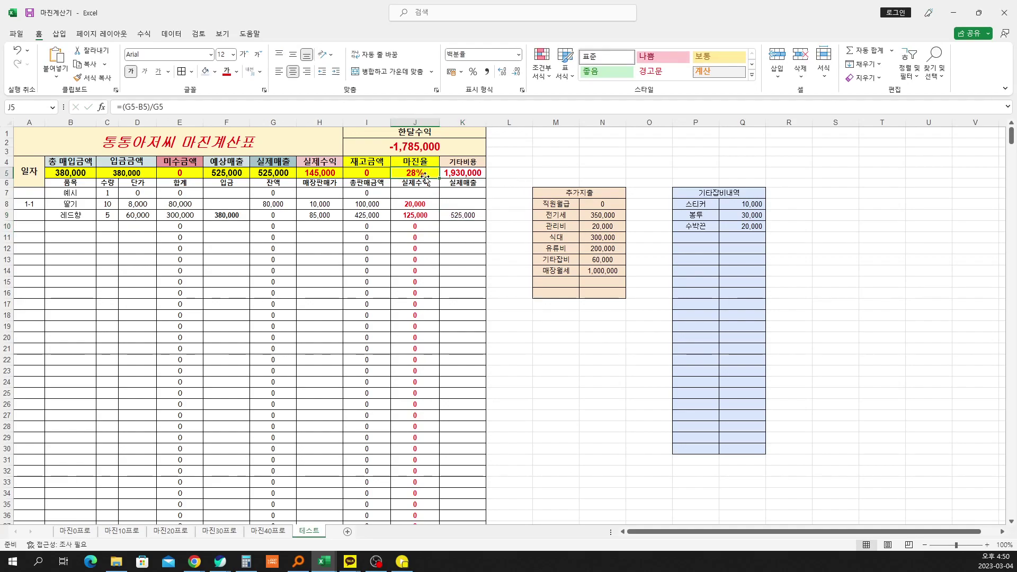
click(314, 204)
key(Down)
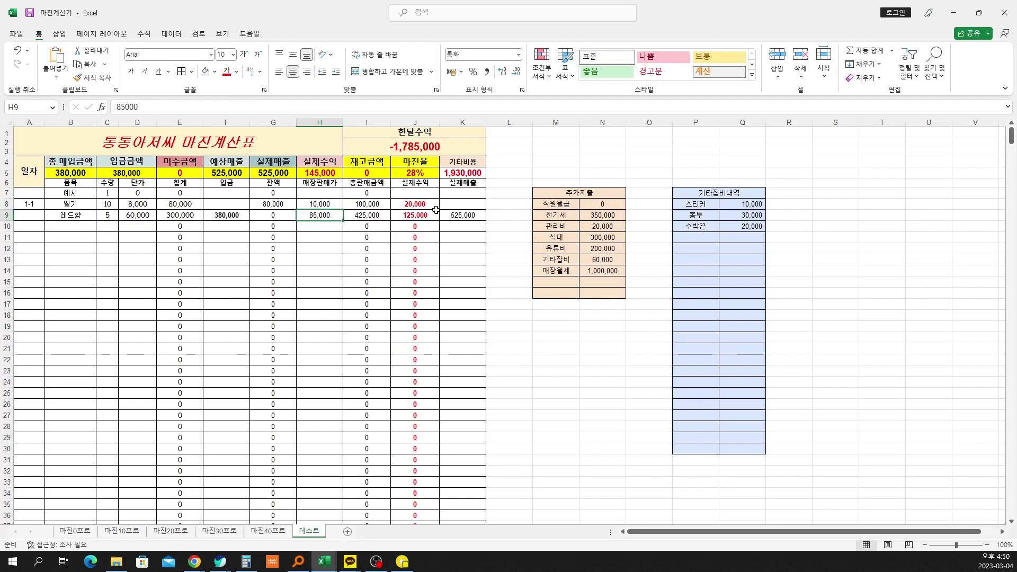
click(419, 174)
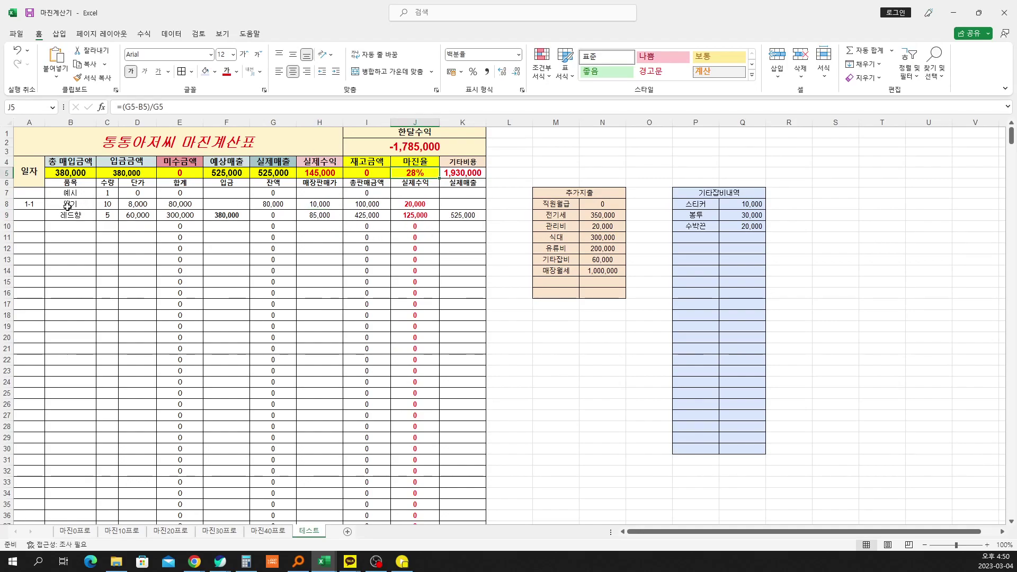
Step: Set the 실제매출 of the 레드향 row in K9 to 450000, and check the 마진율, 재고금액 and 실제수익 formulas in row 5
click(472, 215)
text(45000)
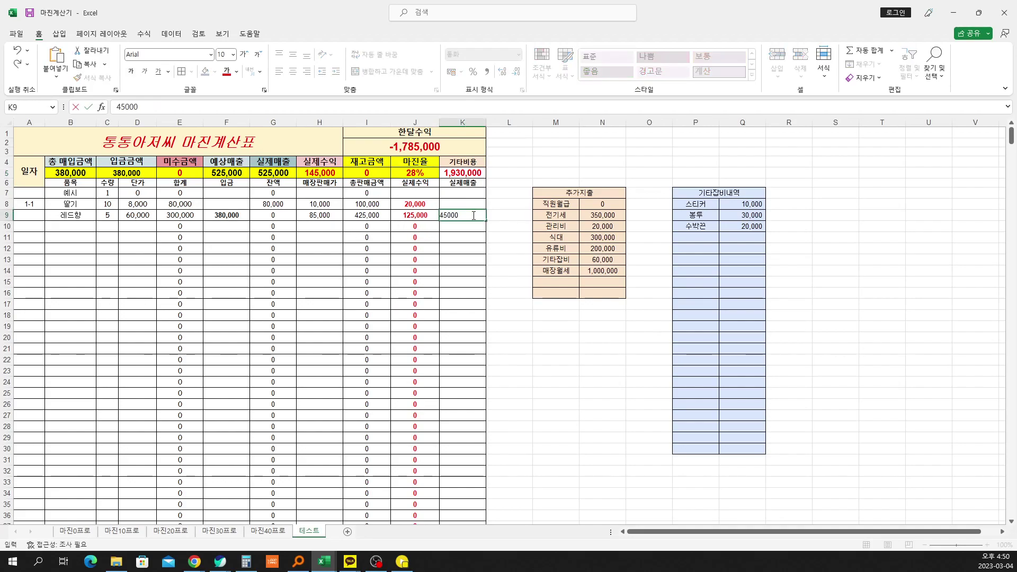
key(Return)
double_click(472, 216)
text(0)
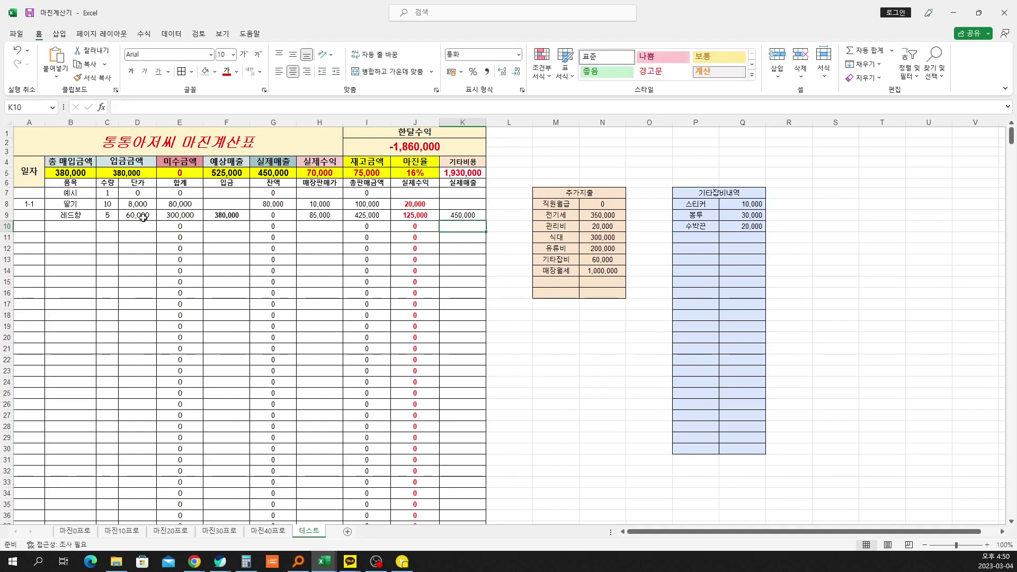
click(422, 175)
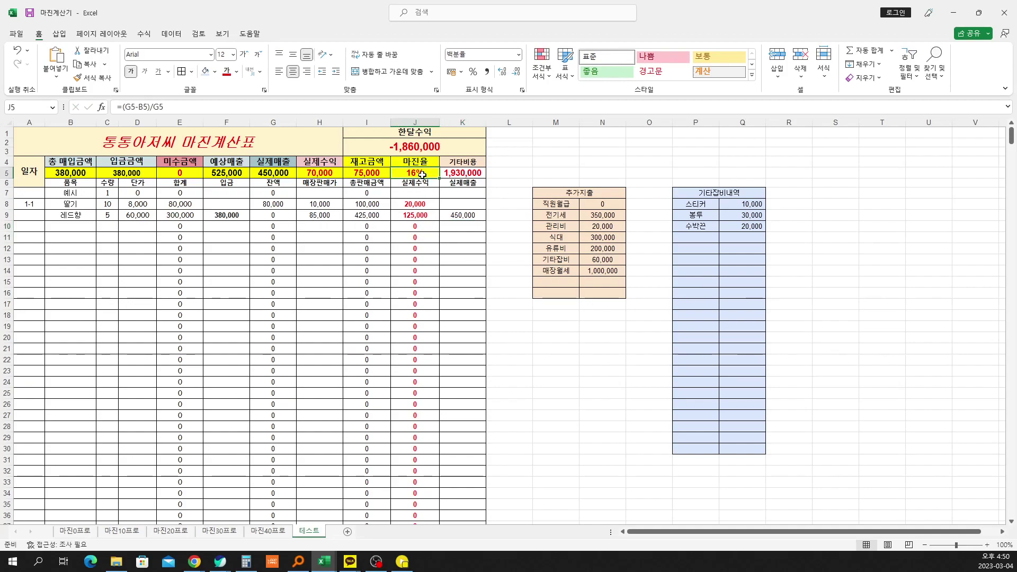
click(380, 174)
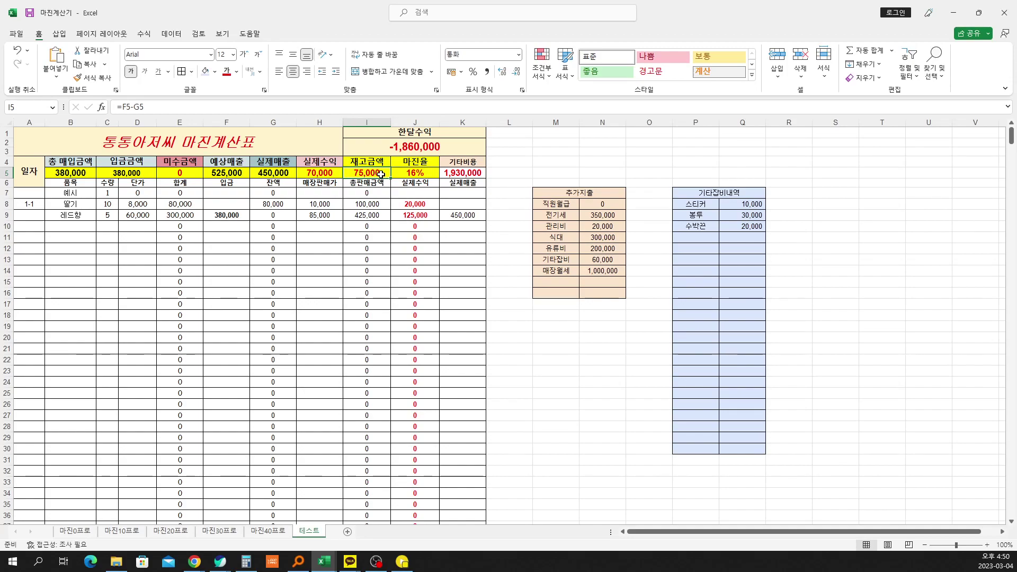
click(309, 173)
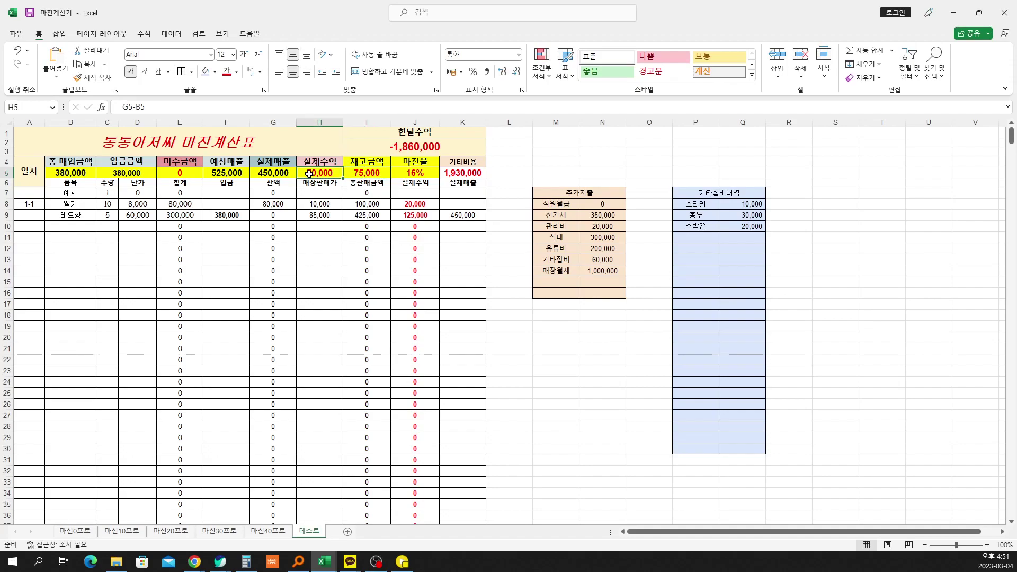
Step: Add a 딸기 purchase in row 10 with date 1-2, quantity 50 and unit price 4,500
click(33, 226)
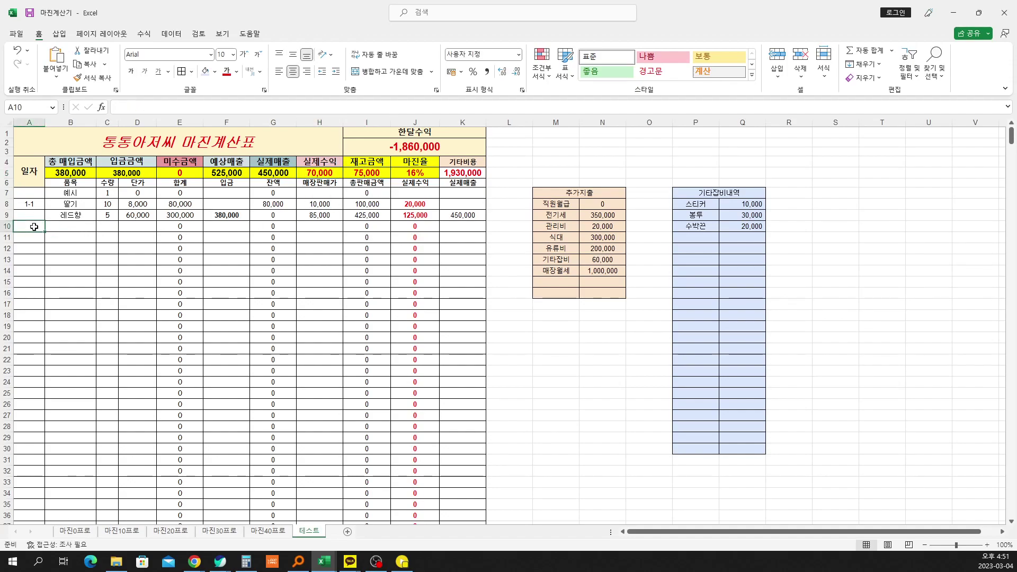
text(1-1)
key(Tab)
text(딸기)
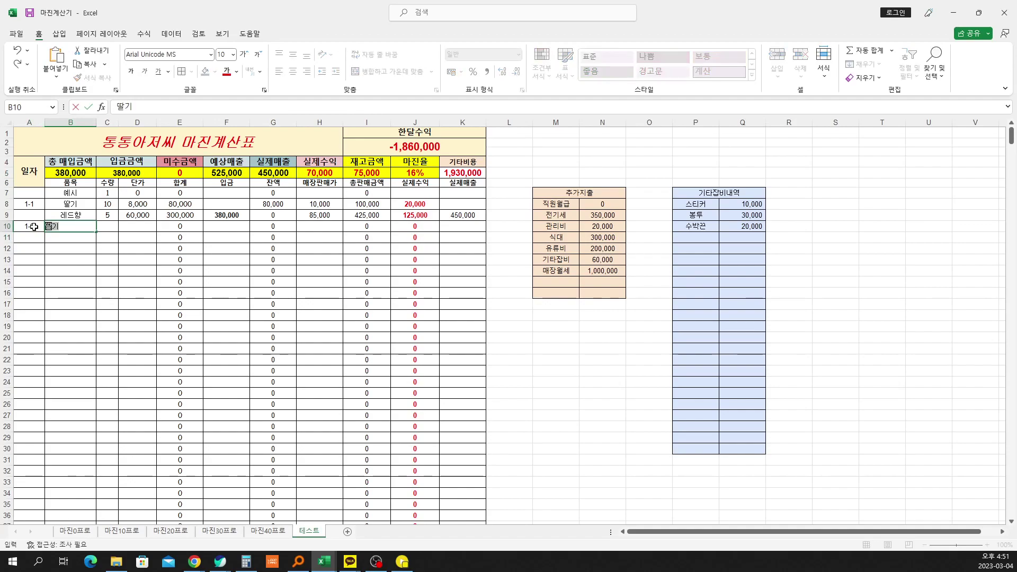
key(Tab)
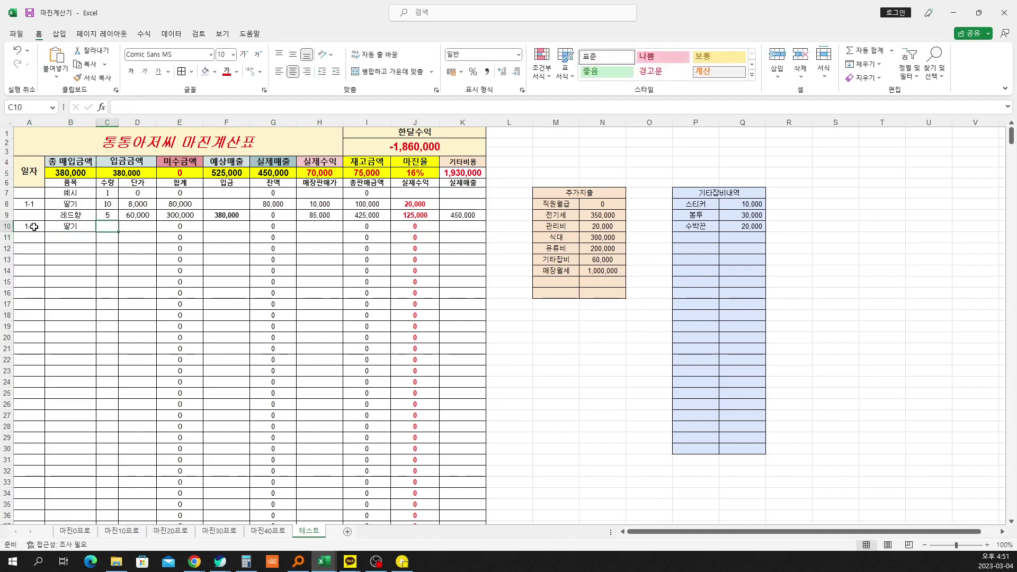
text(50)
key(Tab)
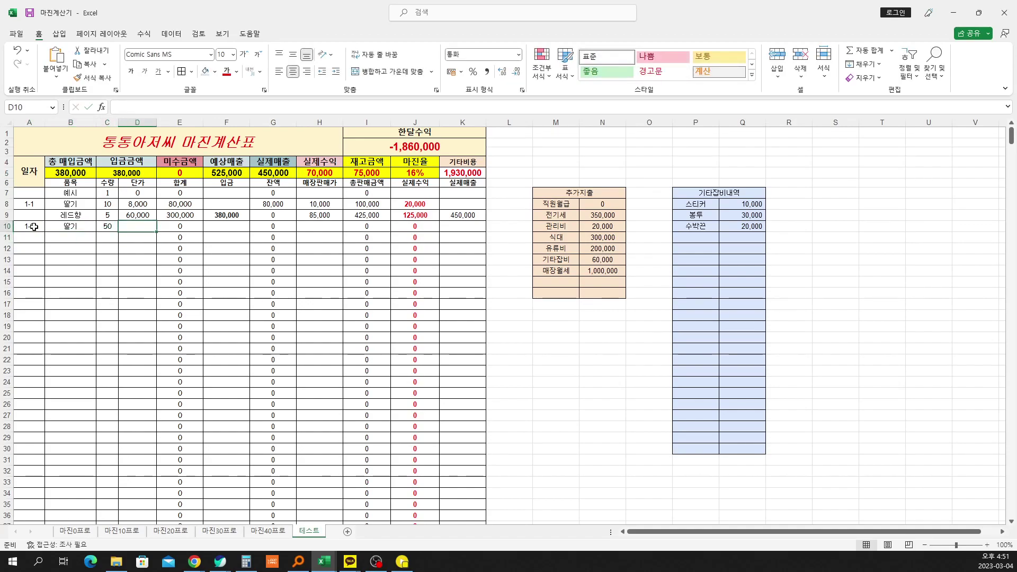
text(4,500)
key(Return)
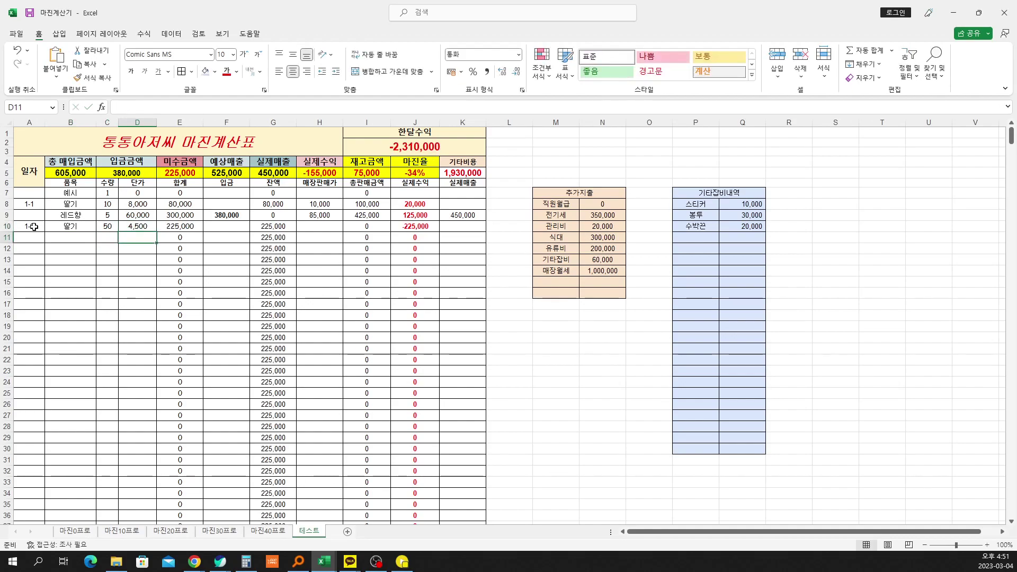
Step: Enter 225000 as the 입금 of the new 딸기 row in F10, and check the 미수금액 total
key(Right)
key(Right)
key(Up)
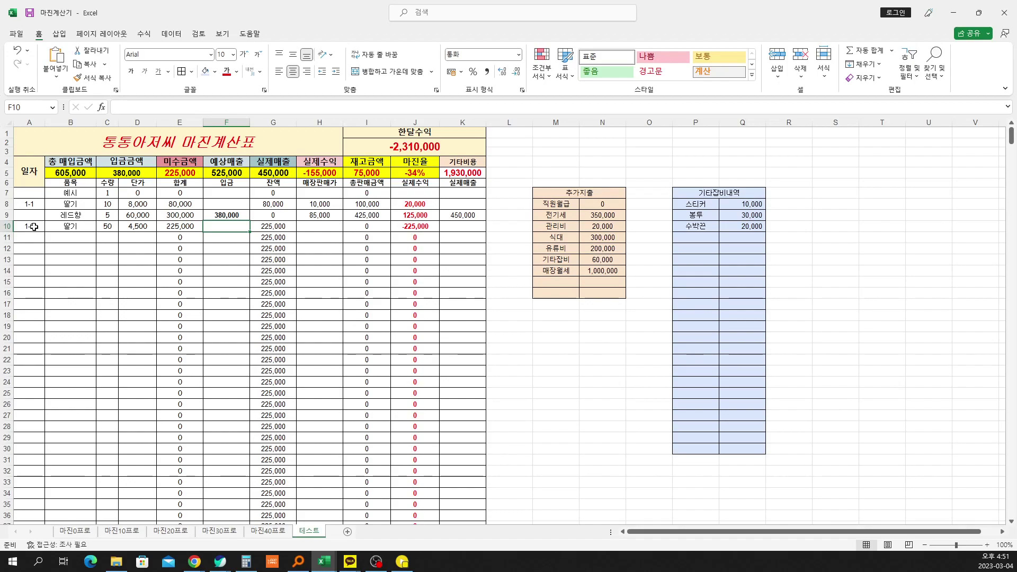
text(225000)
key(Return)
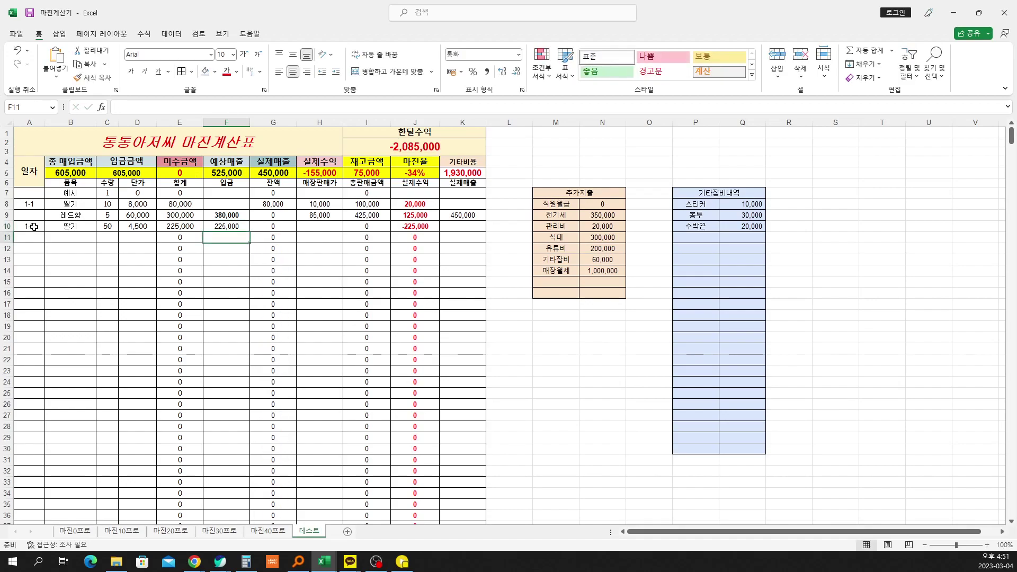
click(188, 171)
click(187, 164)
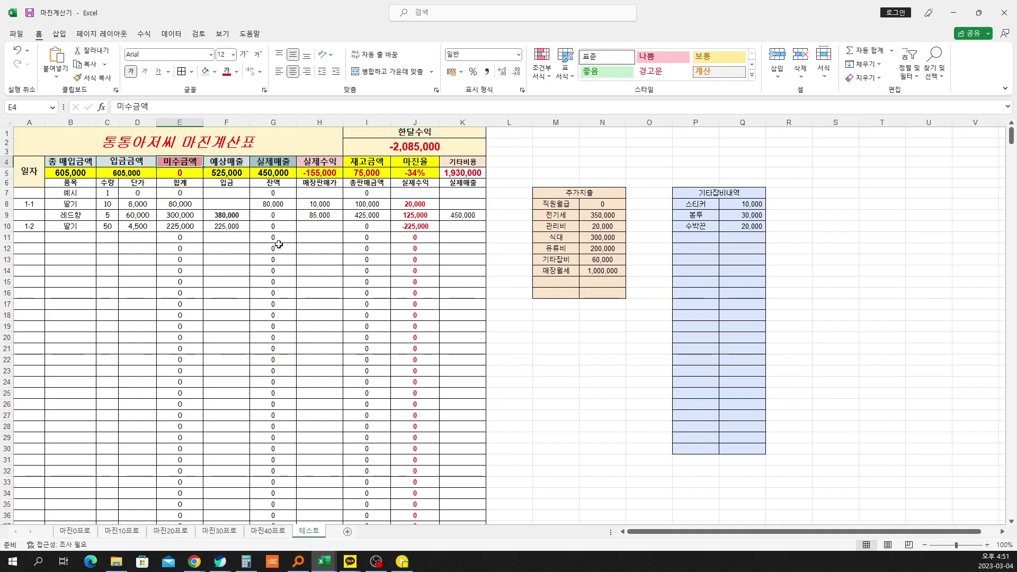
Step: Switch to Calculator and divide the 딸기 unit price of 4500 by 0.7, highlighting the whole-number part of the result
click(319, 226)
click(143, 227)
click(320, 226)
key(alt+Tab)
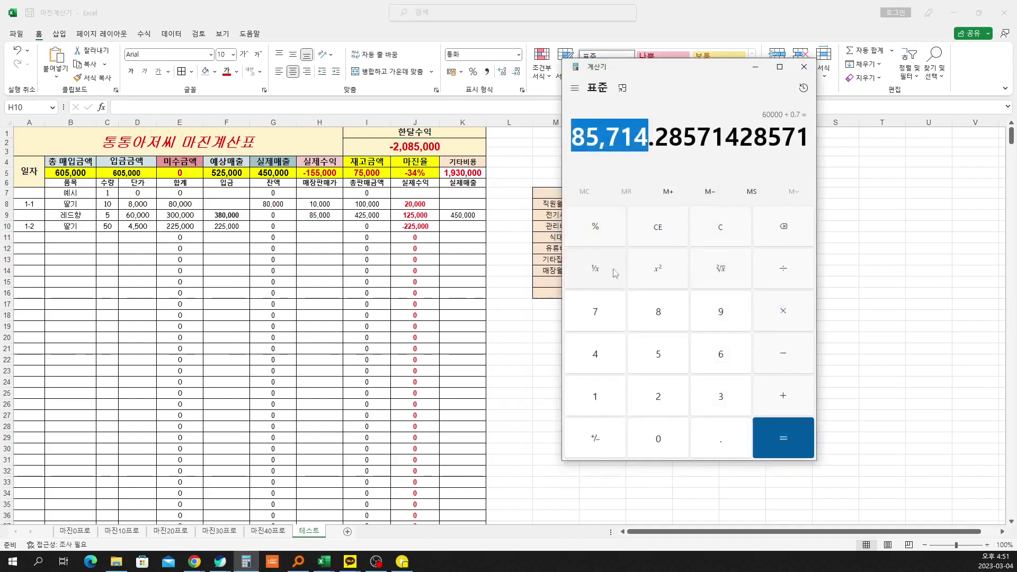
text(450000)
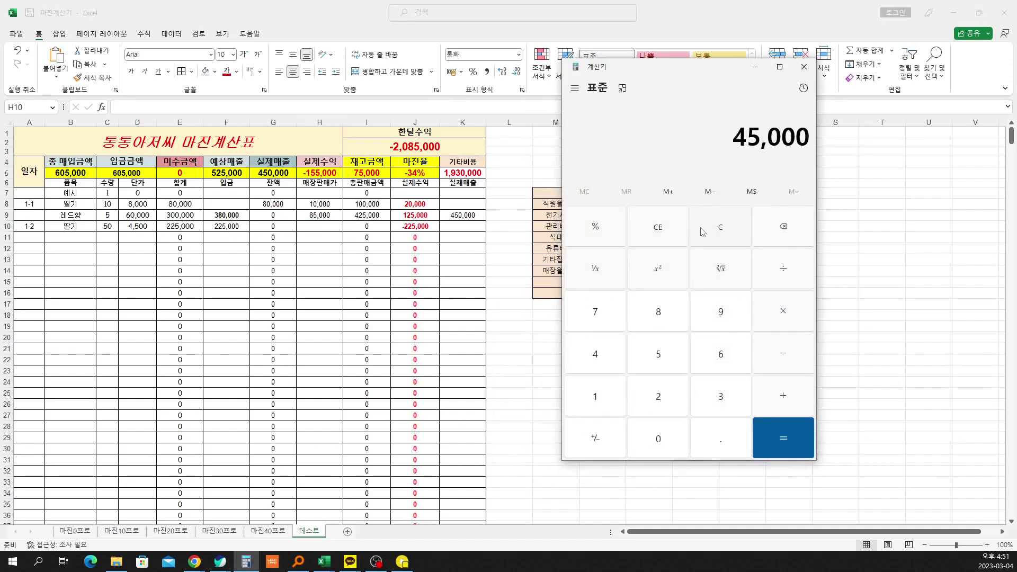
key(BackSpace)
text(0.7)
key(Return)
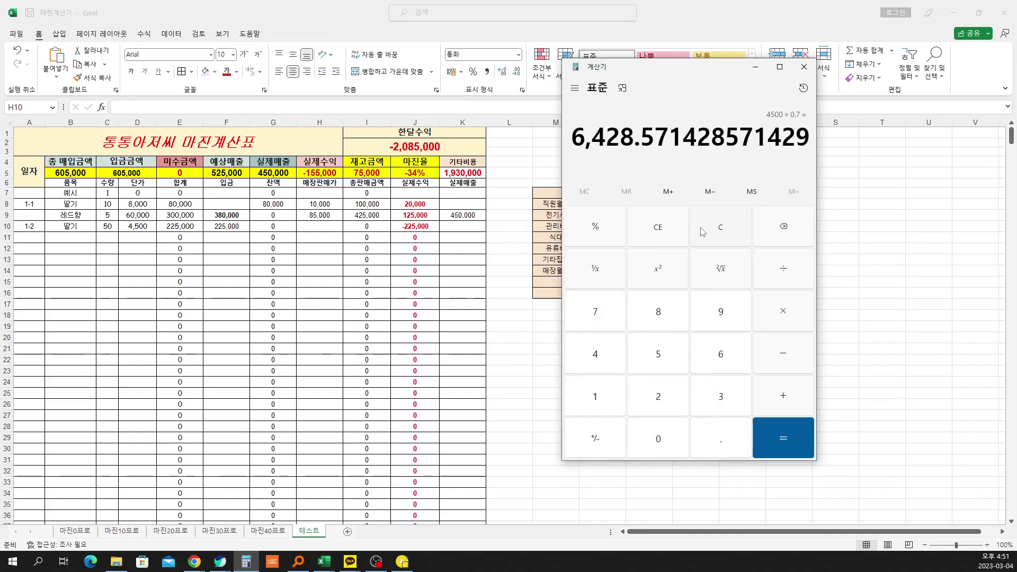
drag(629, 144, 574, 144)
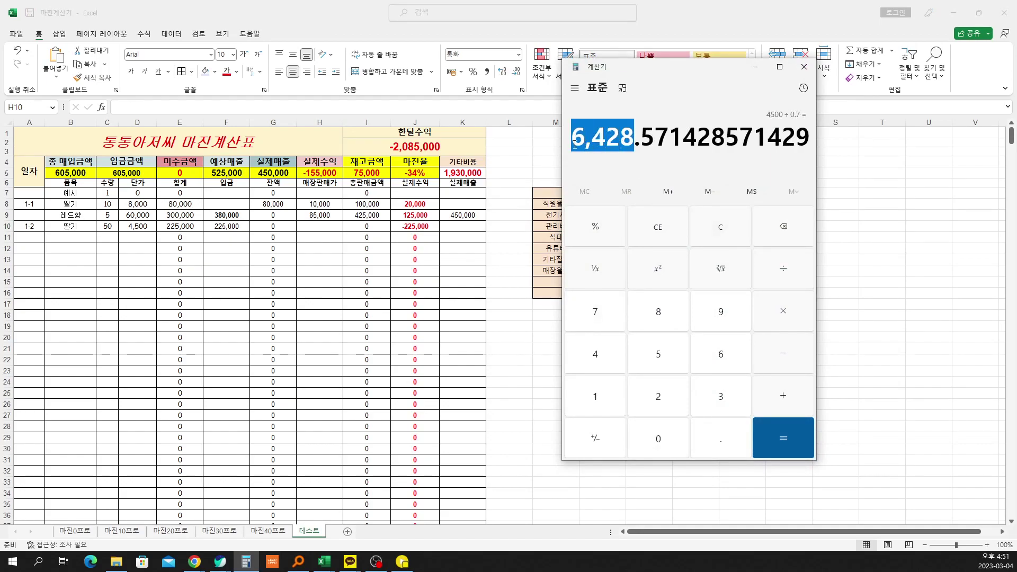
Step: Back in the Excel sheet, enter 7000 as the 매장판매가 in H10, and check the row's 실제수익 formula and quantity
click(323, 227)
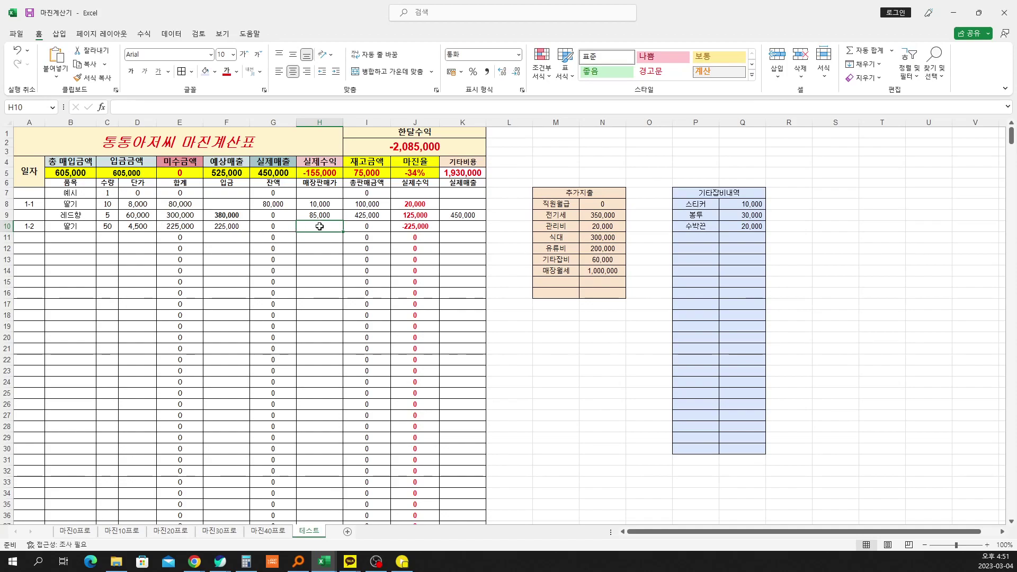
text(7000)
key(Return)
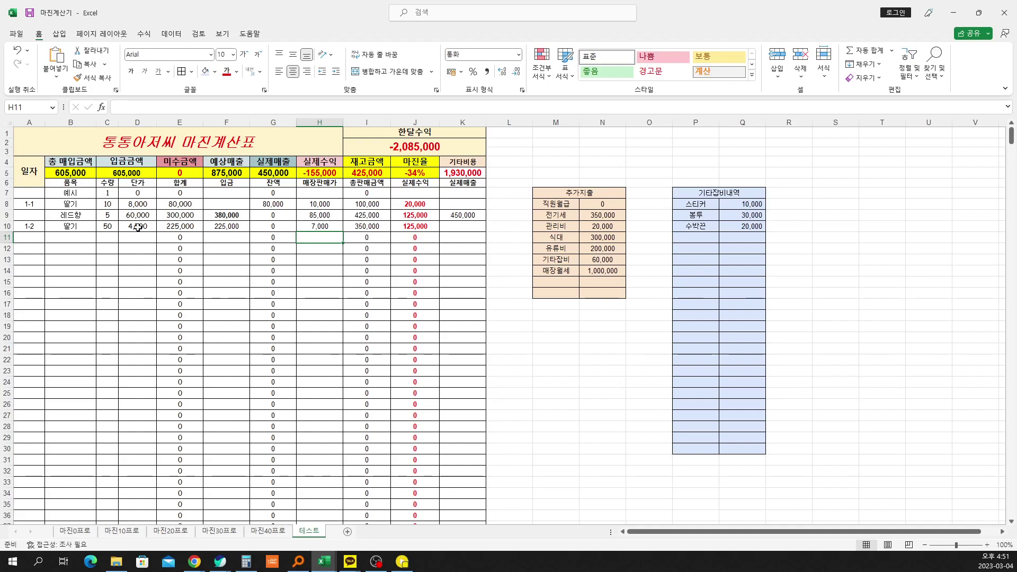
click(425, 227)
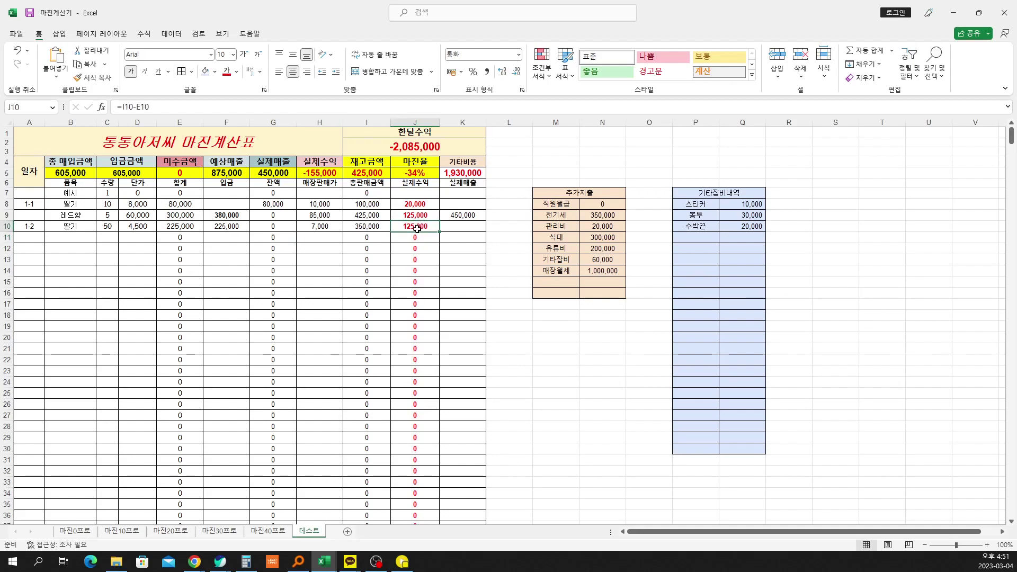
click(320, 228)
click(113, 227)
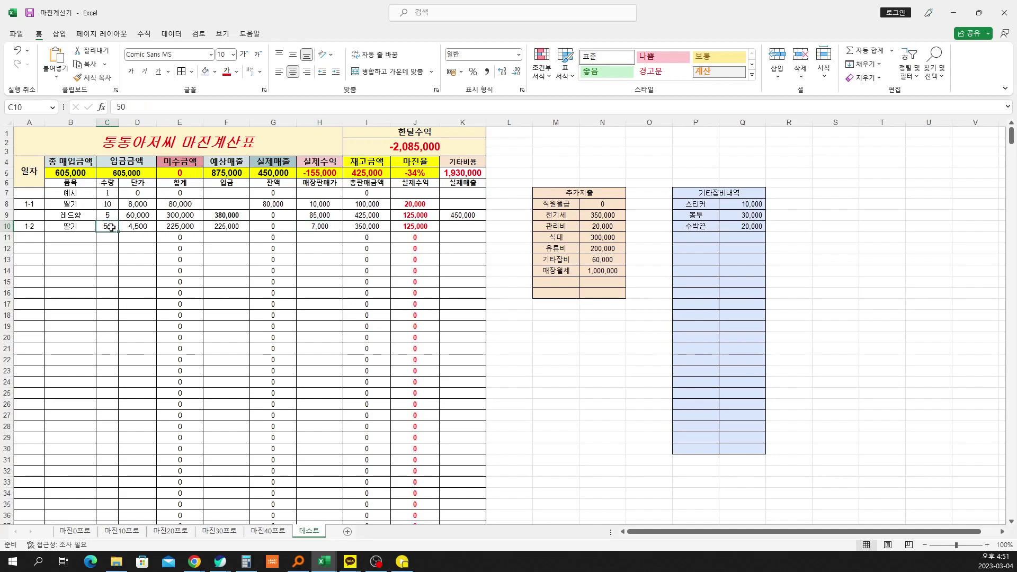
Step: Enter 350000 as the 실제매출 of the second 딸기 row in K10
click(461, 226)
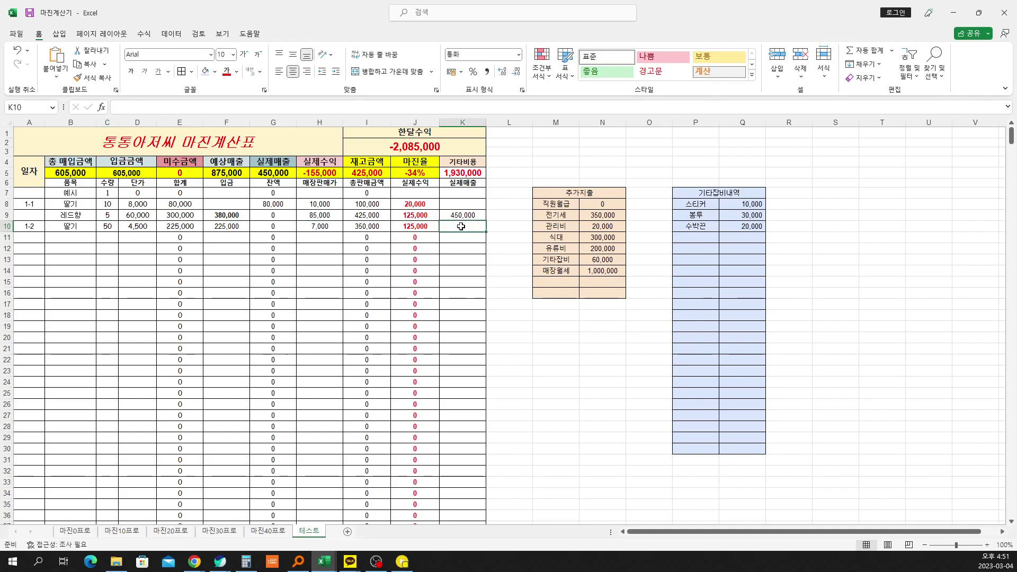
text(350000)
key(Return)
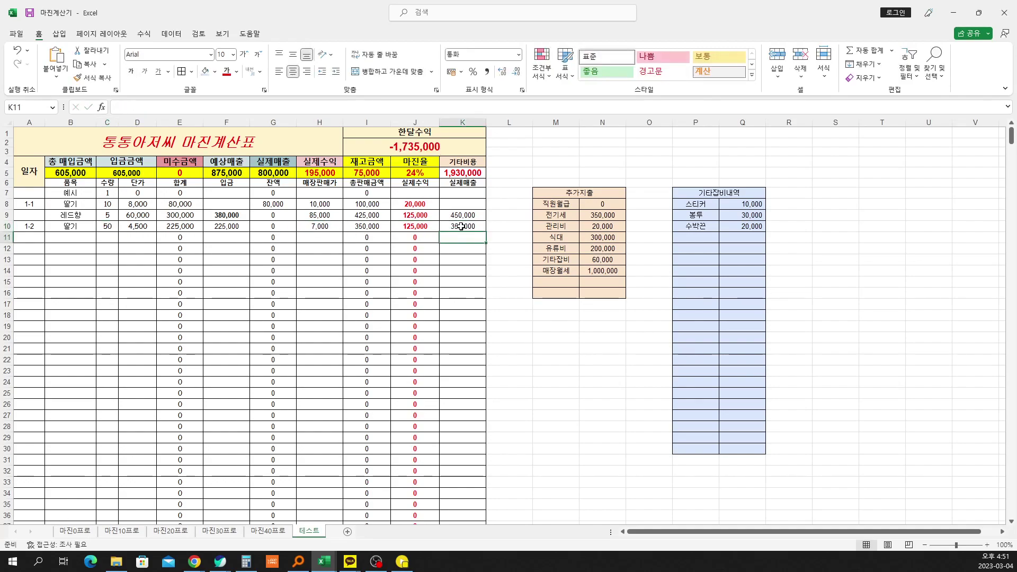
Step: Examine the 실제수익, 재고금액 and 마진율 summary formulas in row 5 against the 총판매금액 and 실제매출 entries
click(459, 226)
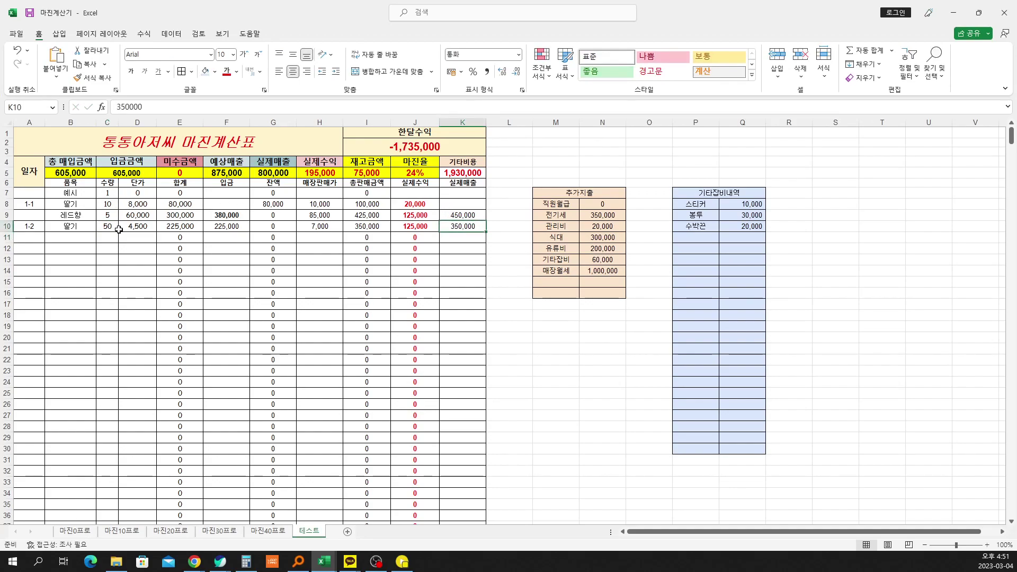
click(325, 172)
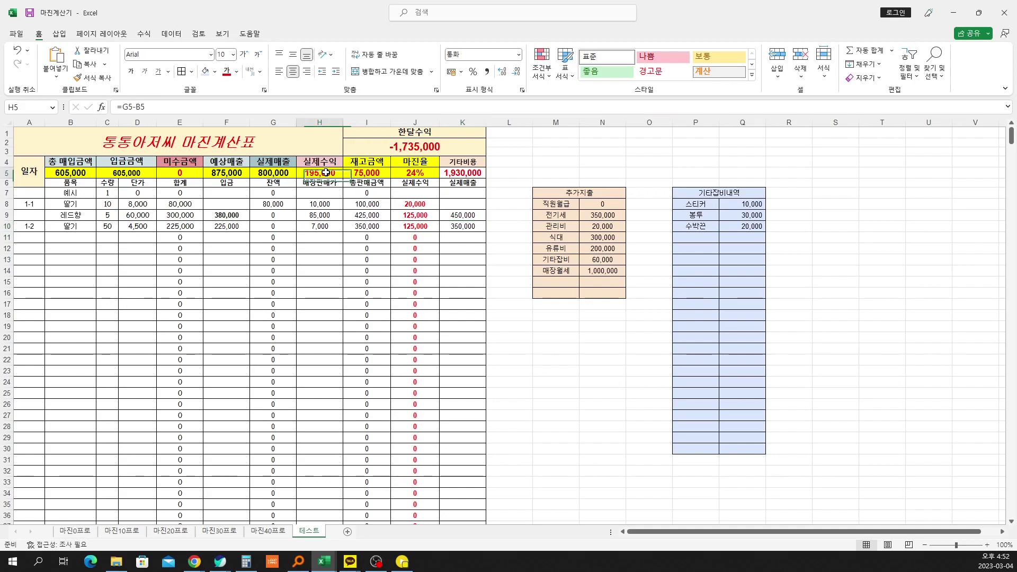
click(375, 215)
click(373, 204)
click(373, 215)
click(373, 205)
click(471, 228)
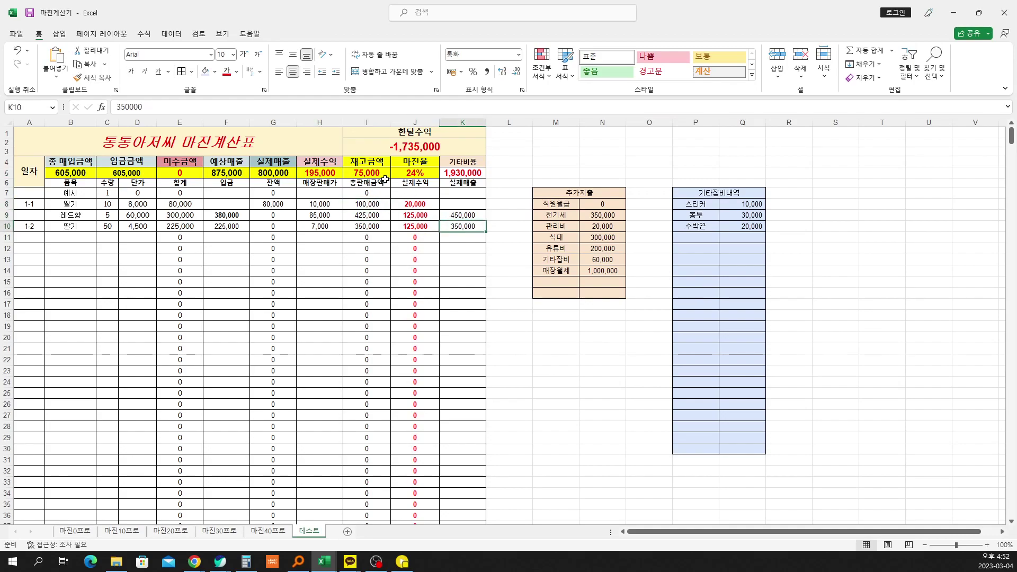
click(375, 174)
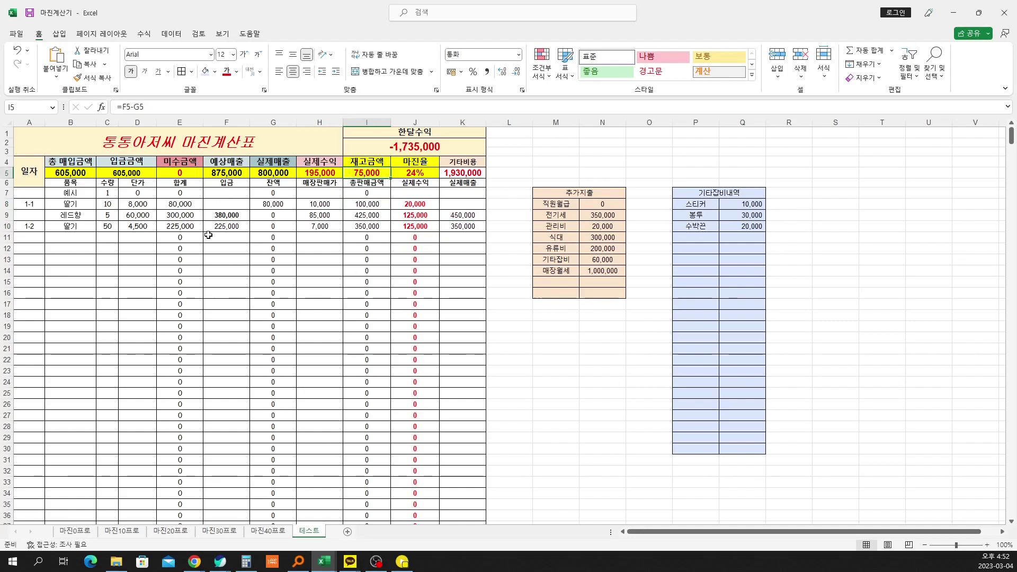
click(426, 174)
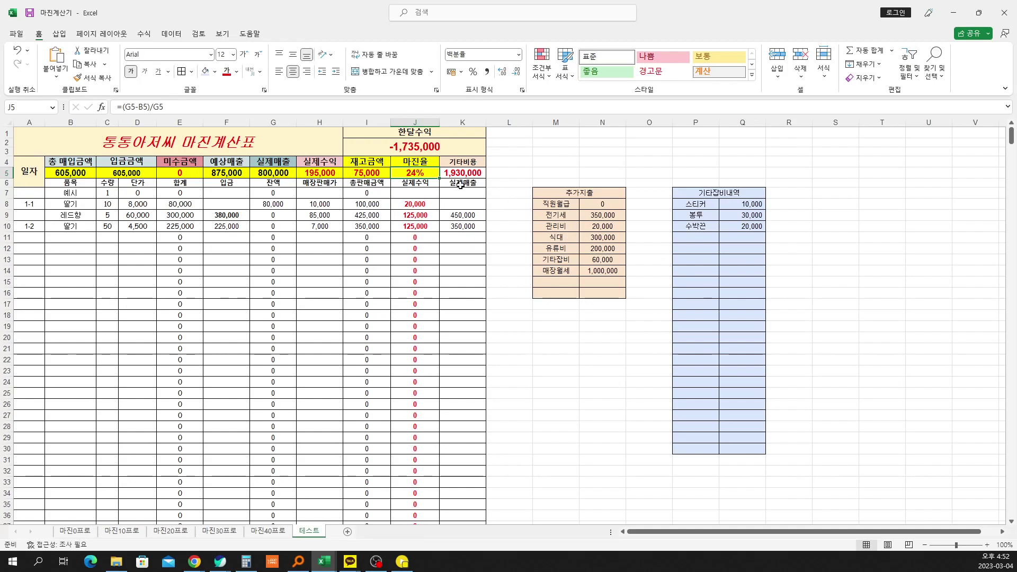
Step: Rename the 추가지출 table header in M7 to 고정비
click(573, 193)
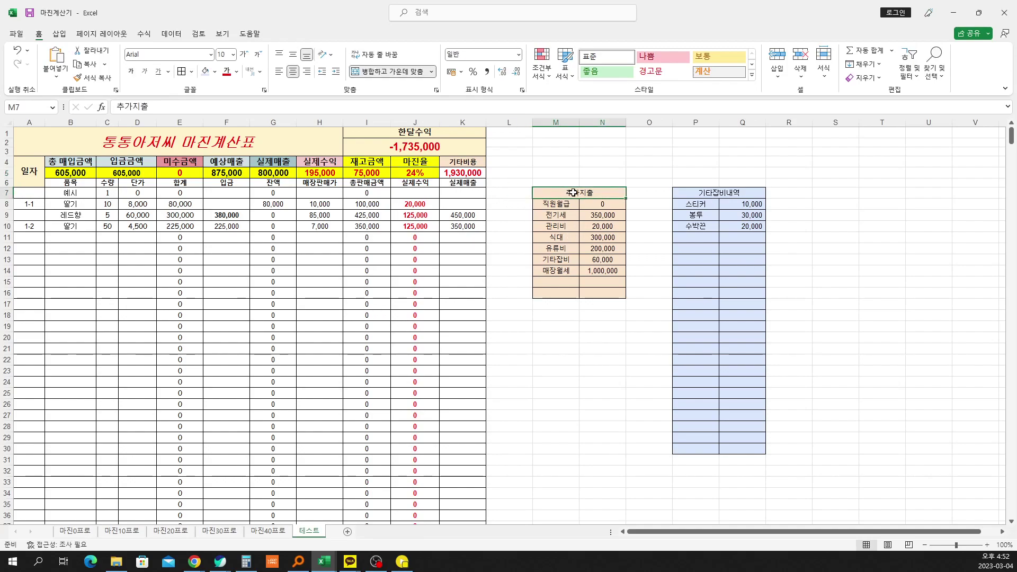
key(BackSpace)
text(고정비)
key(Return)
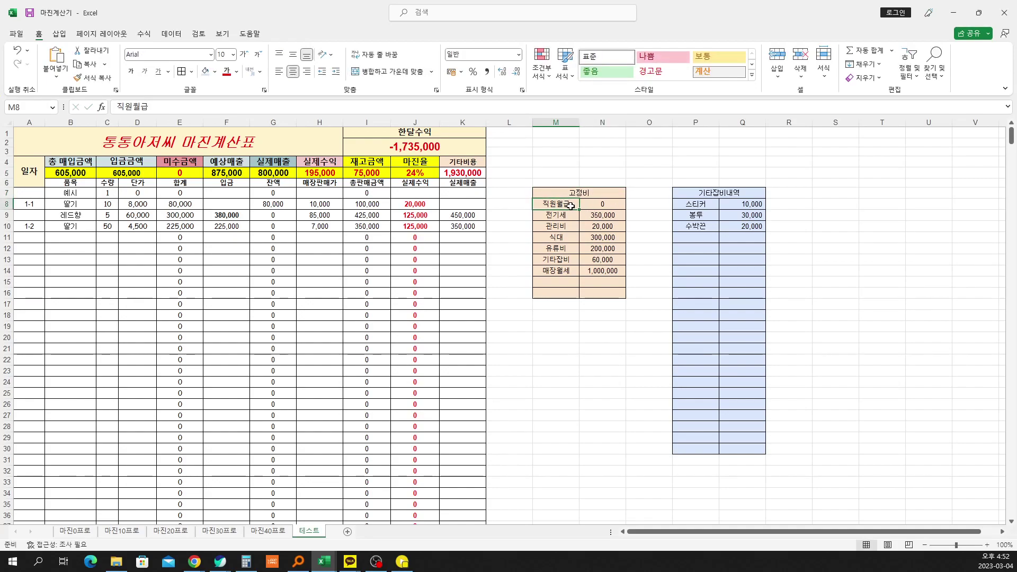
Step: Enter 0 as the 직원월급 amount in N8 of the 고정비 table
click(594, 207)
text(0)
key(Return)
key(Left)
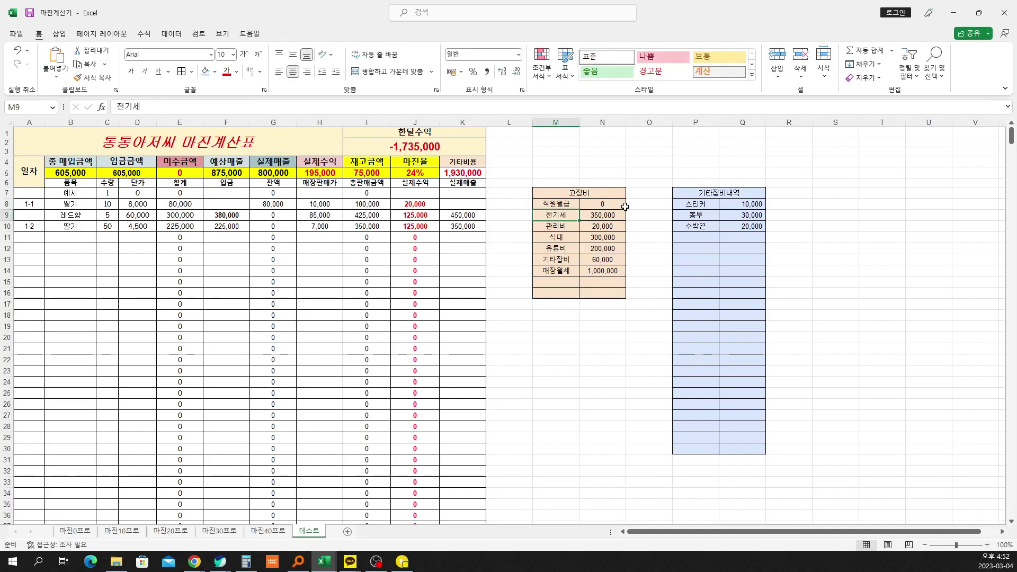
Step: Rename the 전기세 item in M9 to 1월전기세 and set its amount in N9 to 325500
text(1월전기세)
key(Return)
key(Right)
key(Up)
text(32555000)
key(Return)
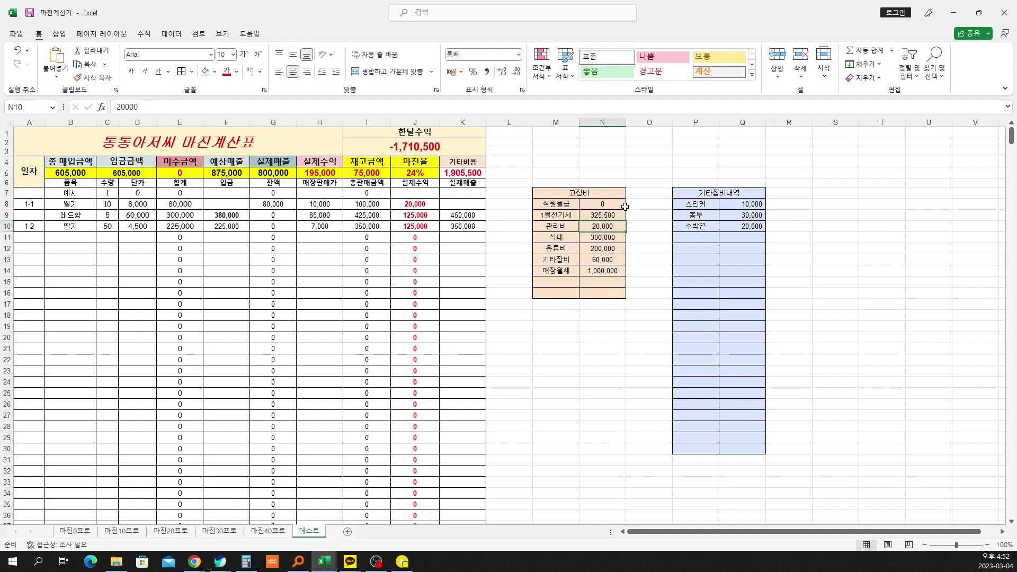
Step: Examine the remaining 고정비 entries and compare the 기타잡비 sum formula in N13 with the items listed under 기타잡비내역
key(Return)
key(Left)
key(Right)
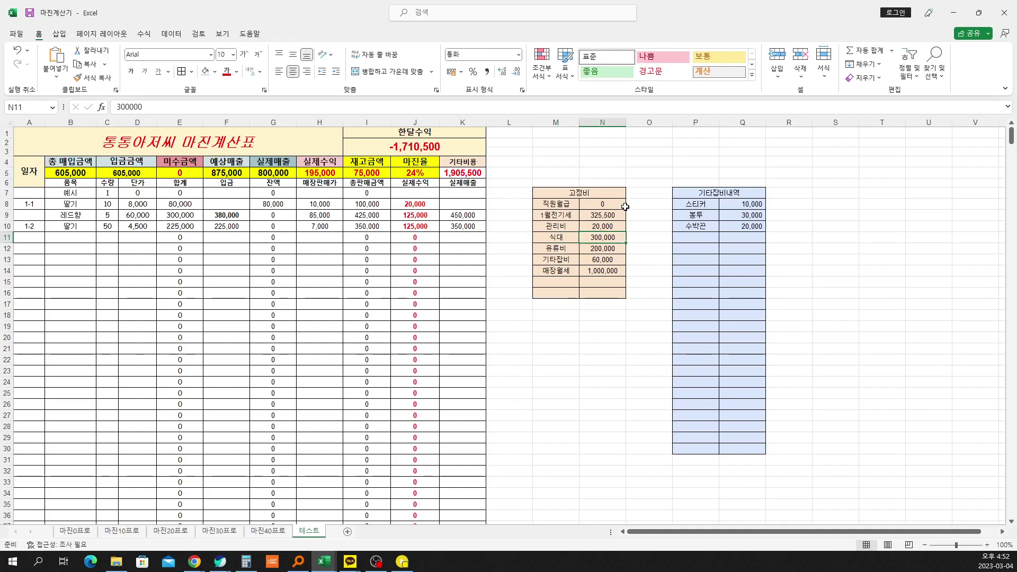
key(Left)
key(Down)
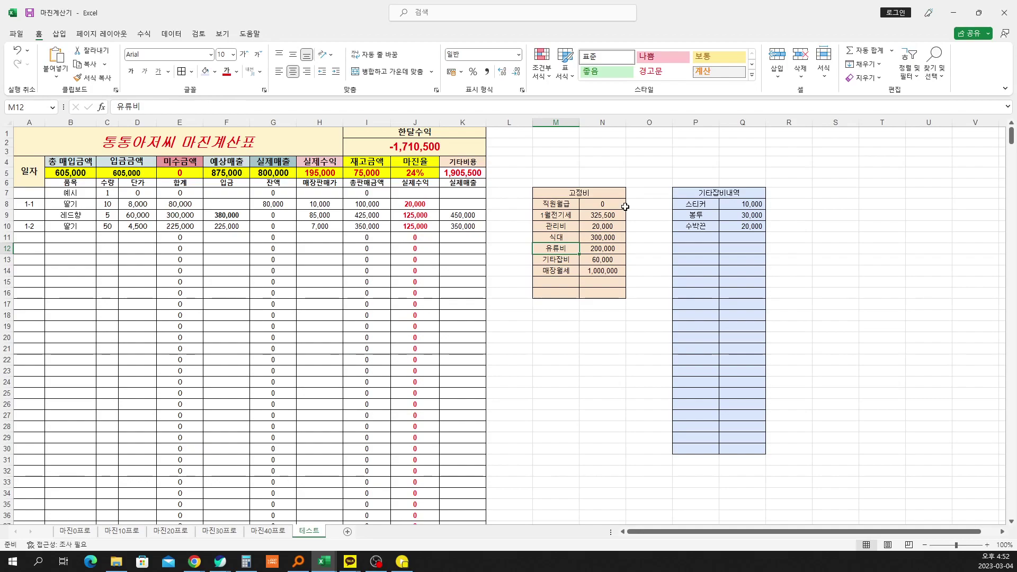
key(Right)
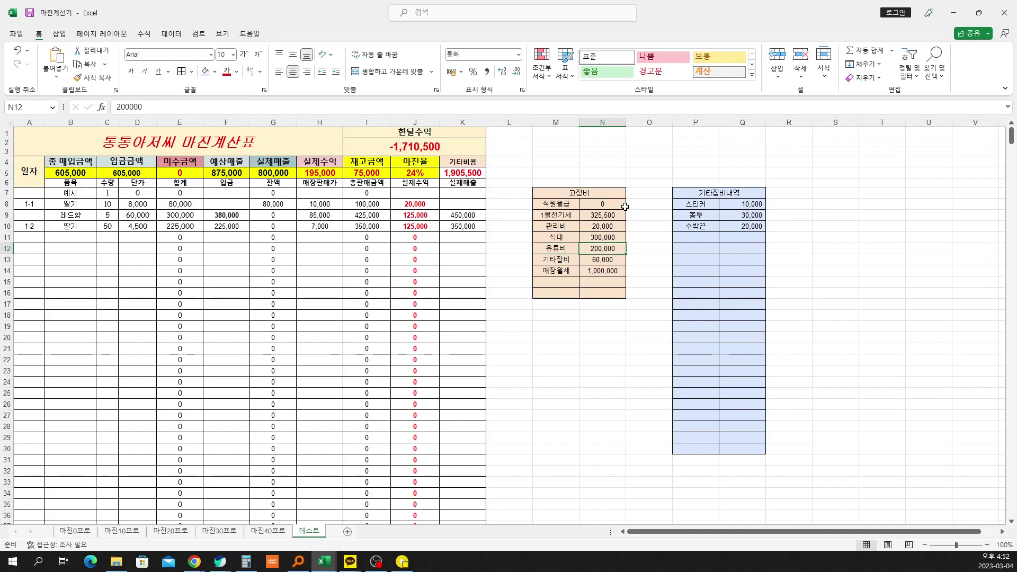
key(Down)
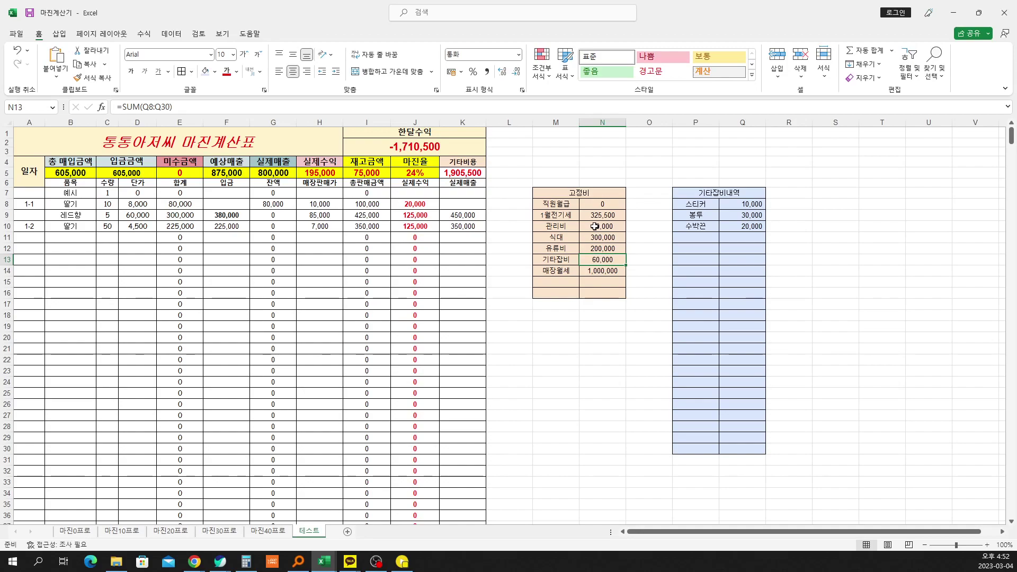
click(705, 206)
click(609, 266)
click(705, 206)
click(706, 216)
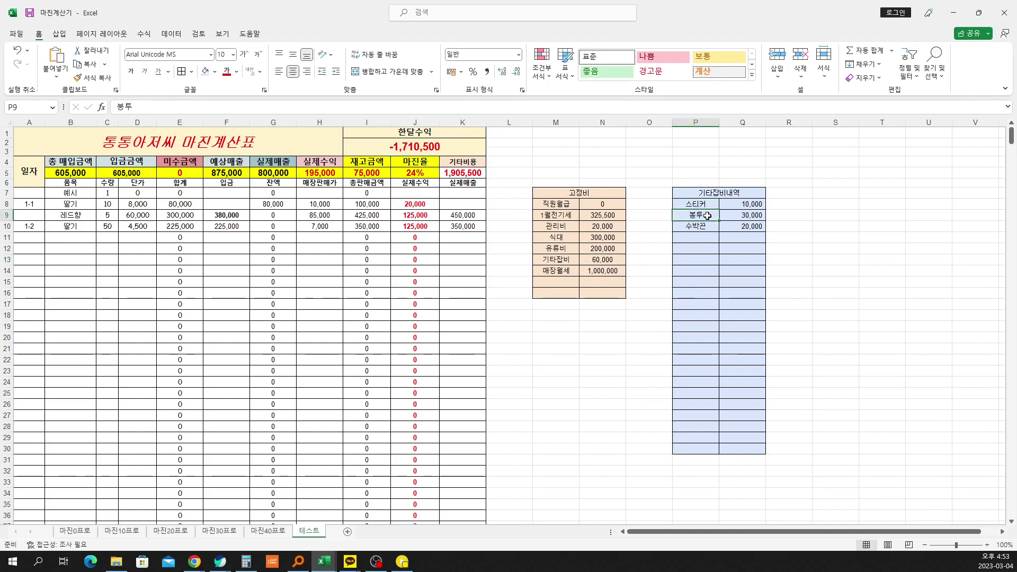
click(704, 226)
Step: Add 박스 with an amount of 50000 to row 11 of the 기타잡비내역 table and check the 기타잡비 sum in N13
click(709, 239)
double_click(708, 239)
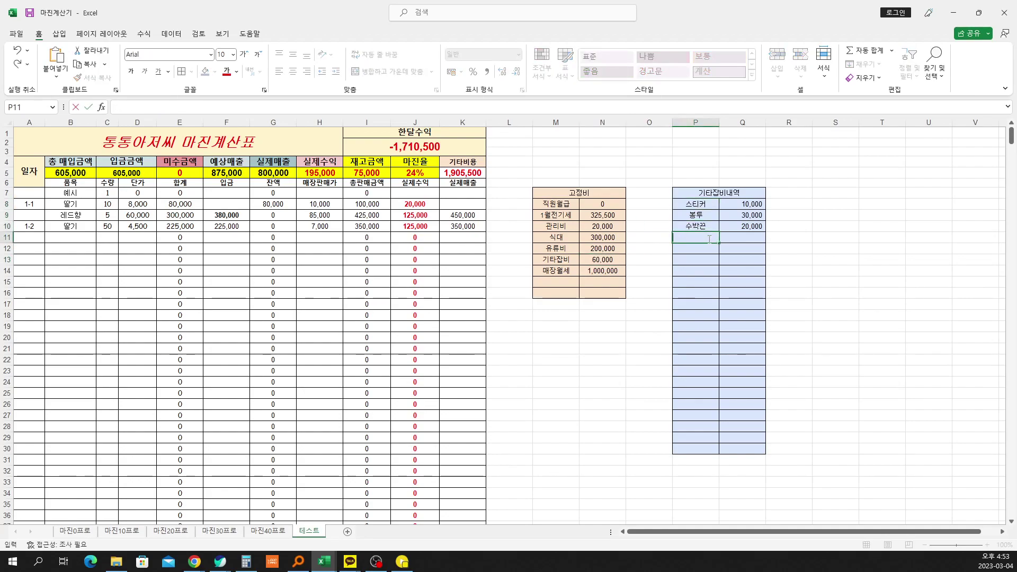
text(박스)
key(Return)
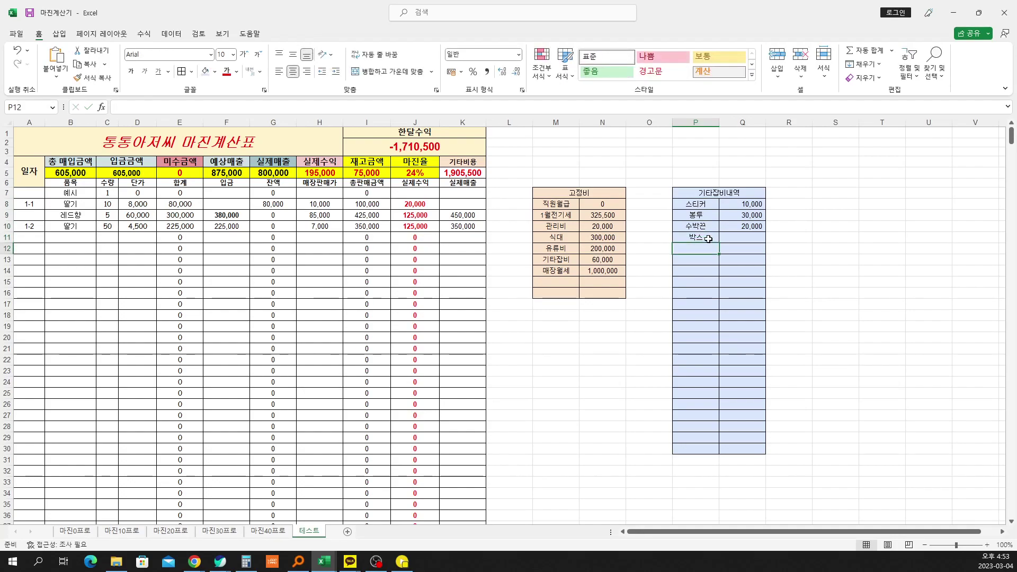
key(Right)
key(Up)
text(5)
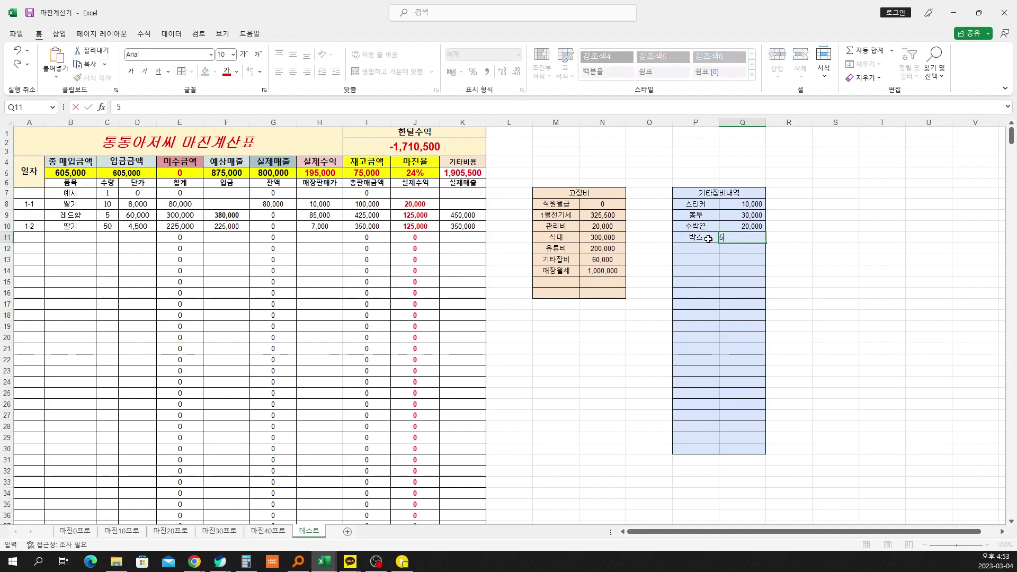
text(0,000000)
key(Return)
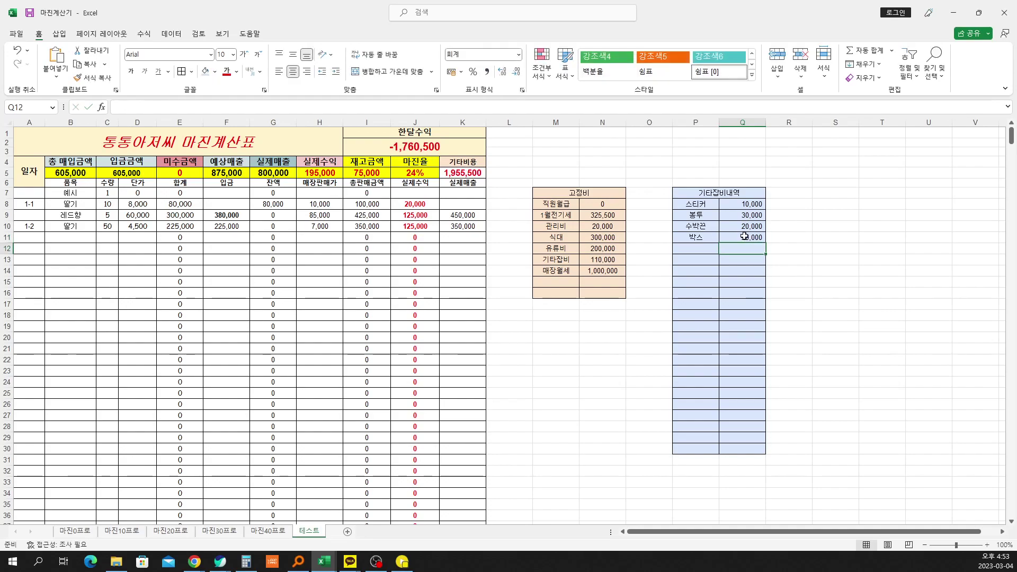
click(614, 260)
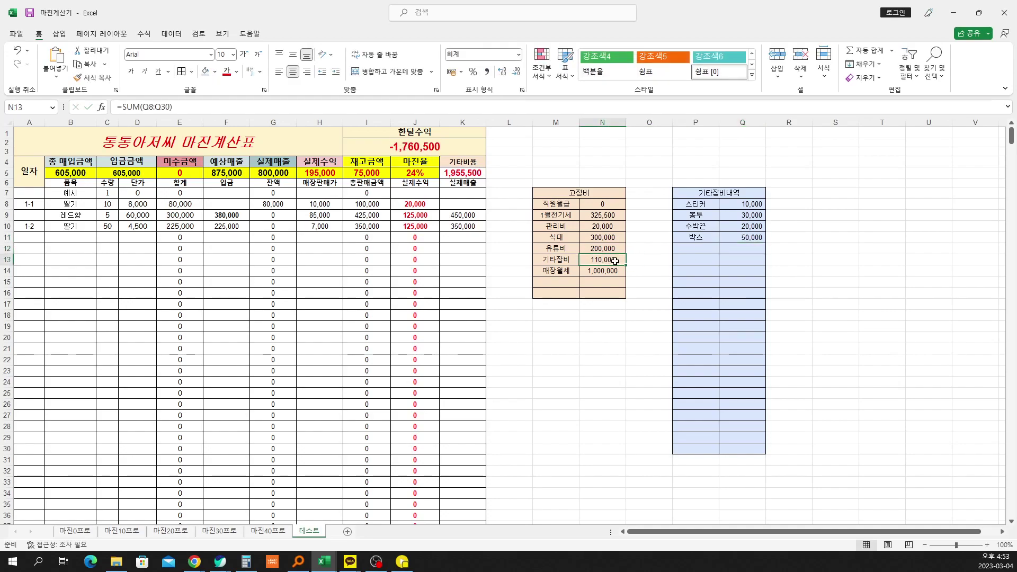
Step: Add 커피 with an amount of 10000 to row 12 of the 기타잡비내역 table and recheck the 기타잡비 sum
click(692, 249)
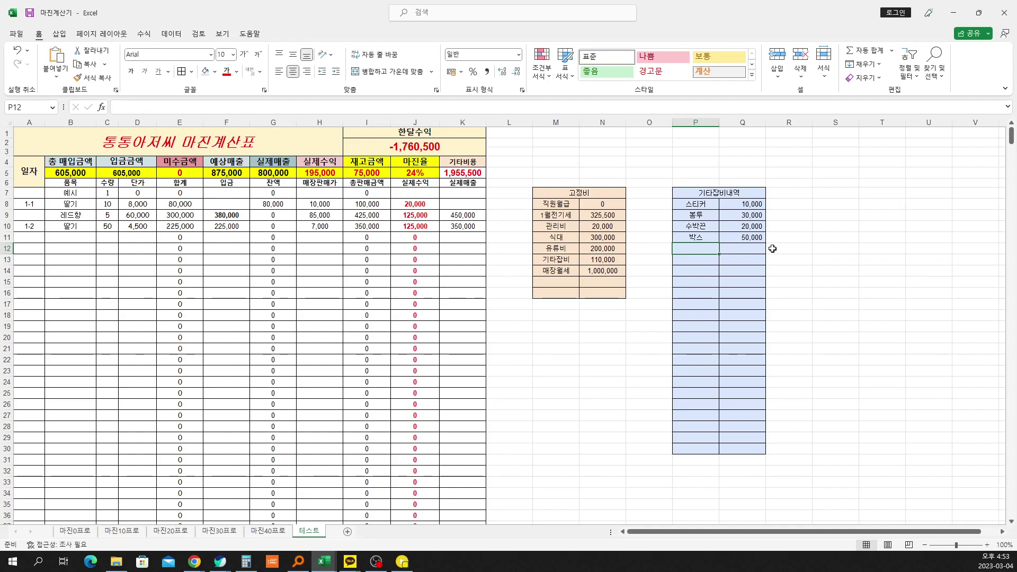
text(커피)
key(Return)
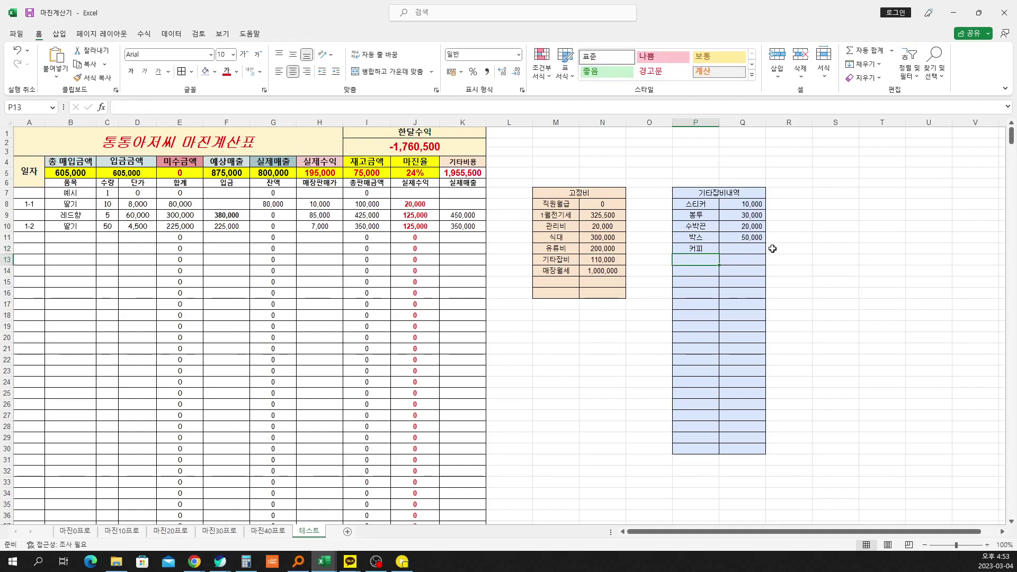
key(Up)
key(Right)
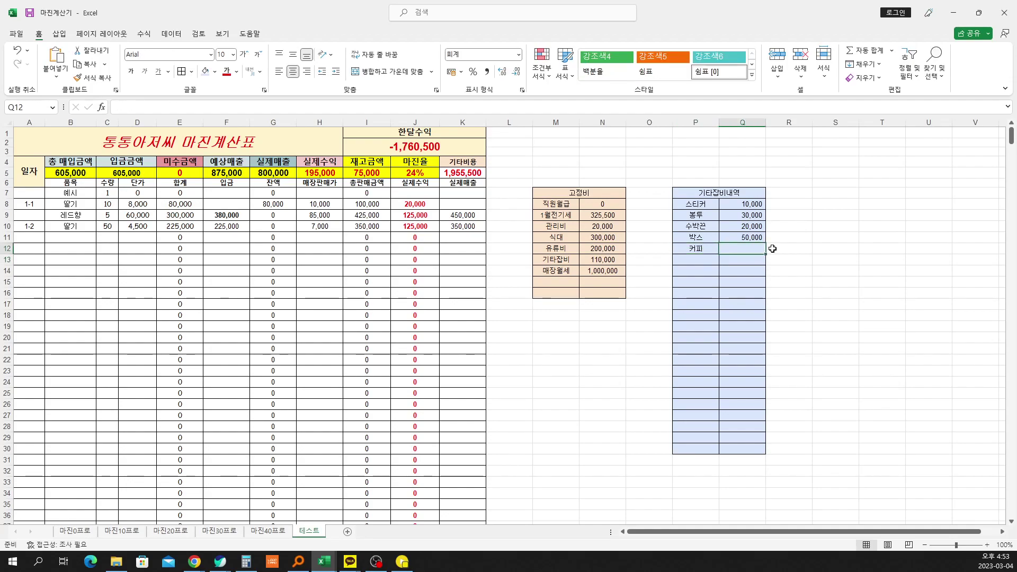
text(10000)
key(Return)
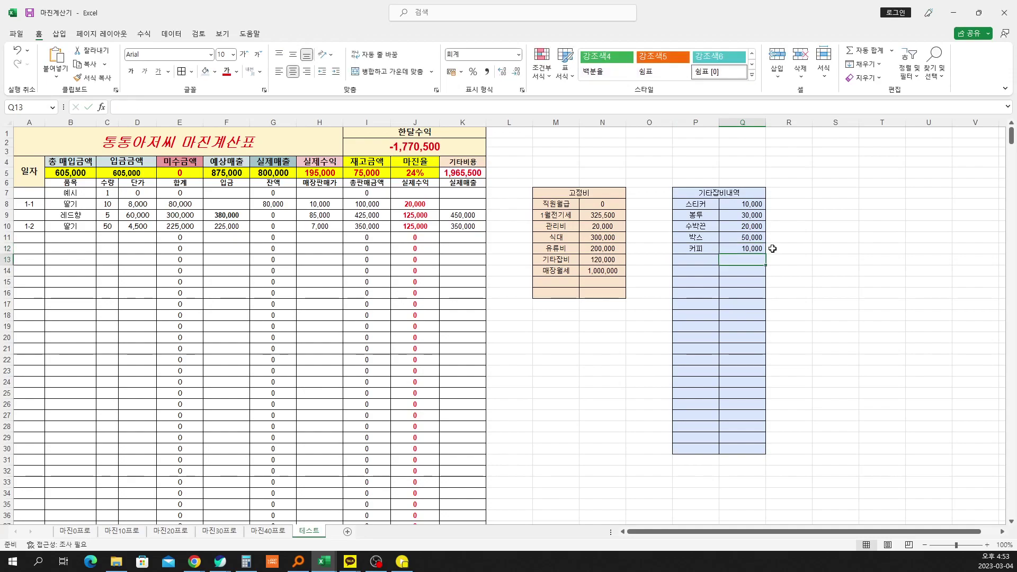
click(609, 258)
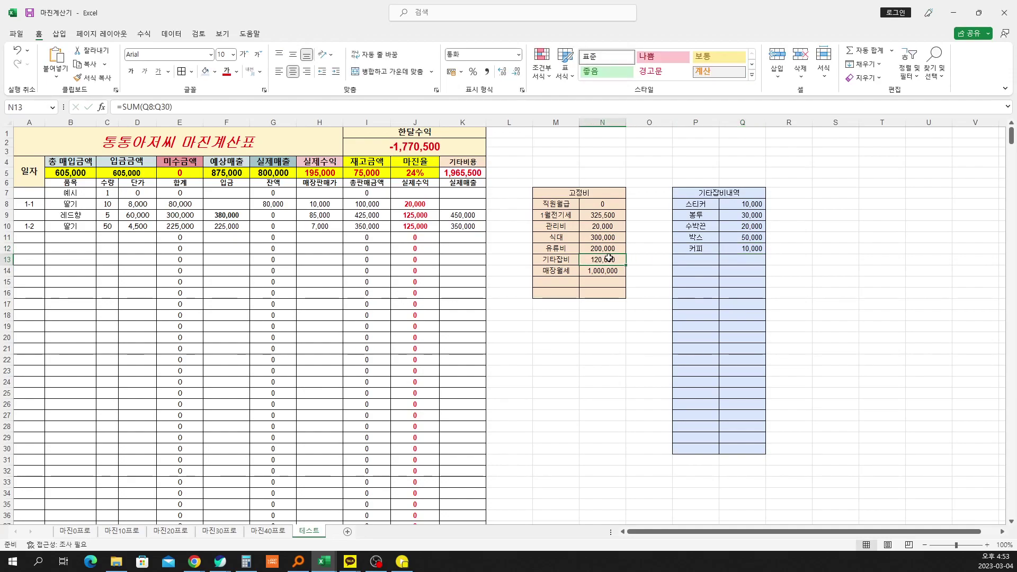
Step: Enter 100000 in Q13 of the 기타잡비내역 table and check the 기타비용 total formula in K5
click(609, 271)
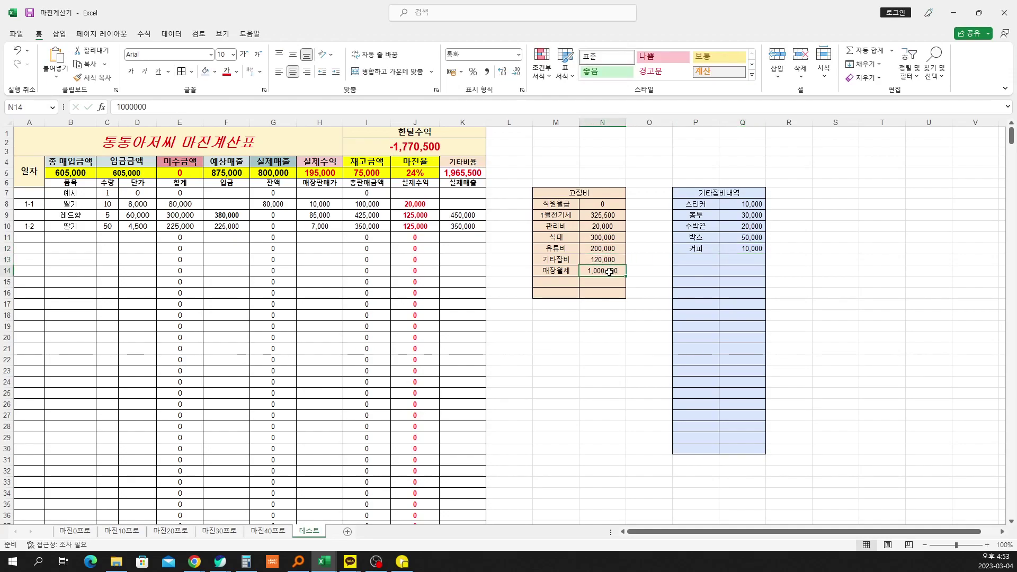
drag(625, 271, 474, 182)
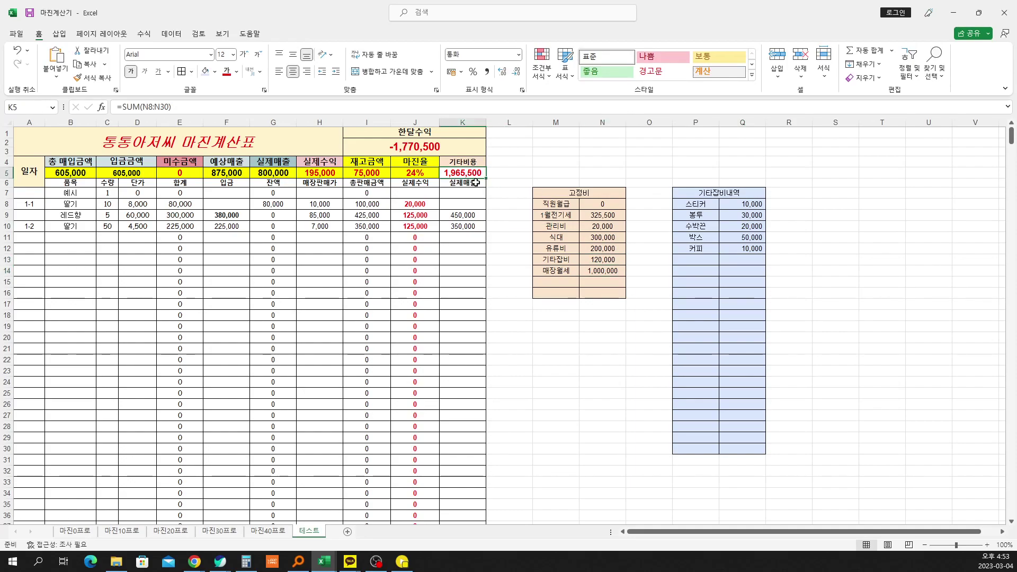
click(744, 259)
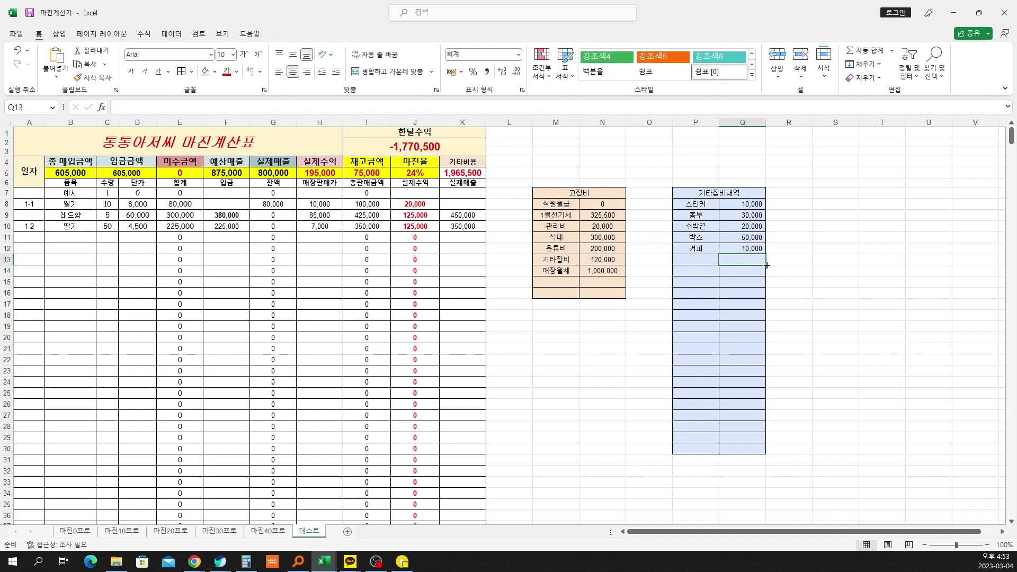
text(100000)
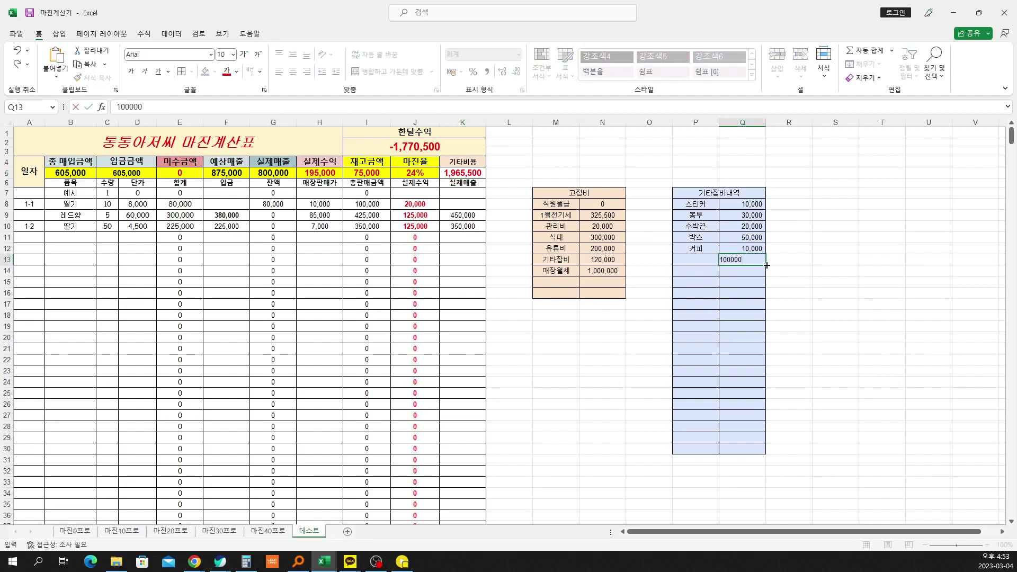
key(Return)
click(478, 174)
Step: Rename the 기타비용 summary header in K4 to 고정비
double_click(470, 163)
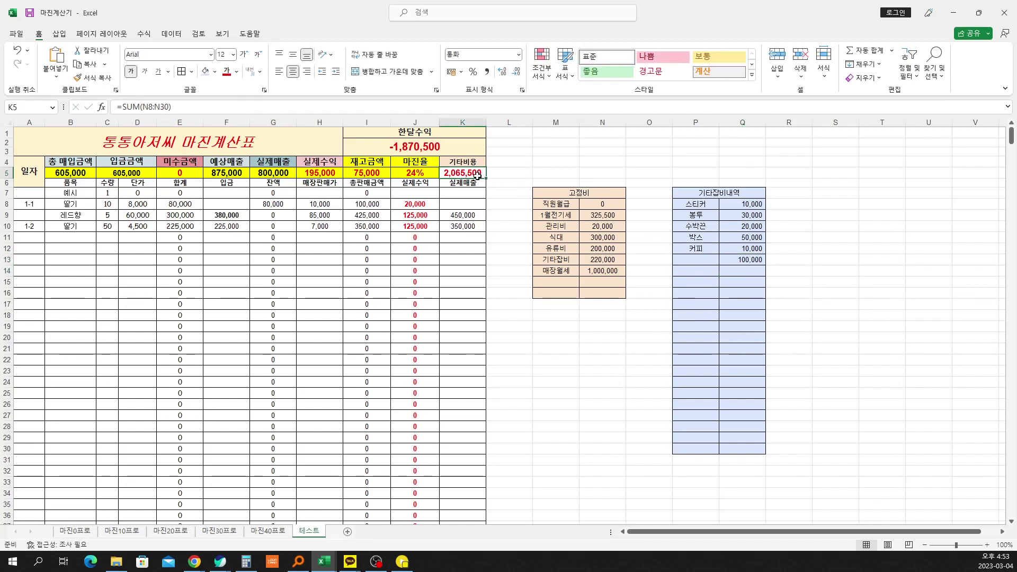
key(BackSpace)
key(BackSpace)
key(BackSpace)
key(BackSpace)
text(고정비)
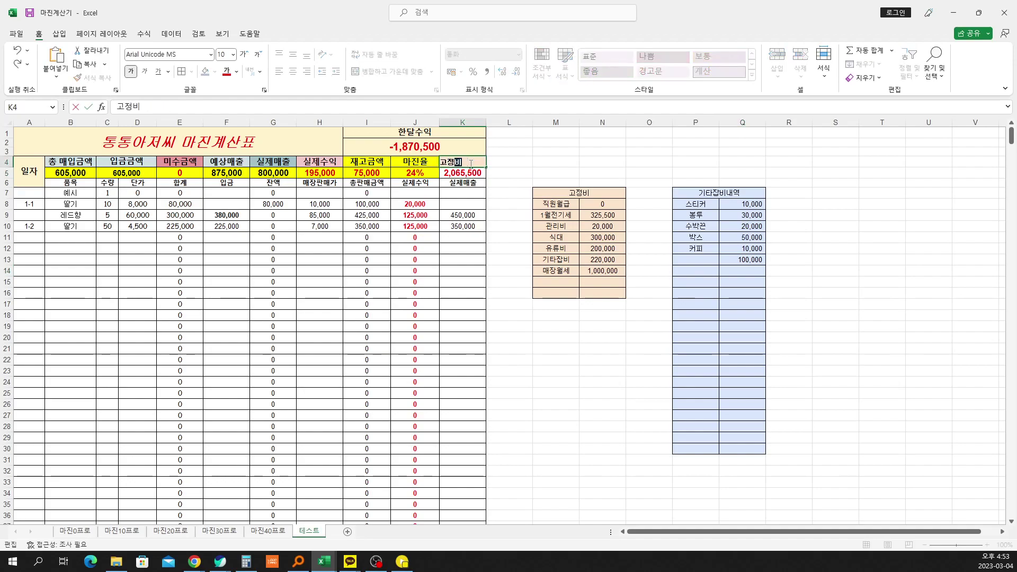
key(Return)
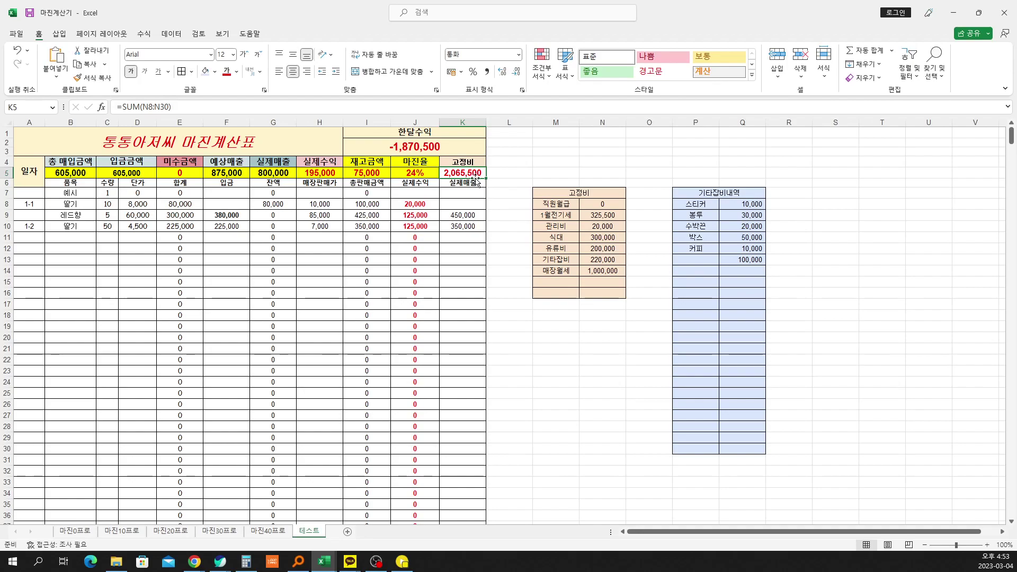
Step: Examine the 한달수익 formula in I2 alongside the 고정비, 총 매입금액 and 입금금액 totals in row 5
click(479, 227)
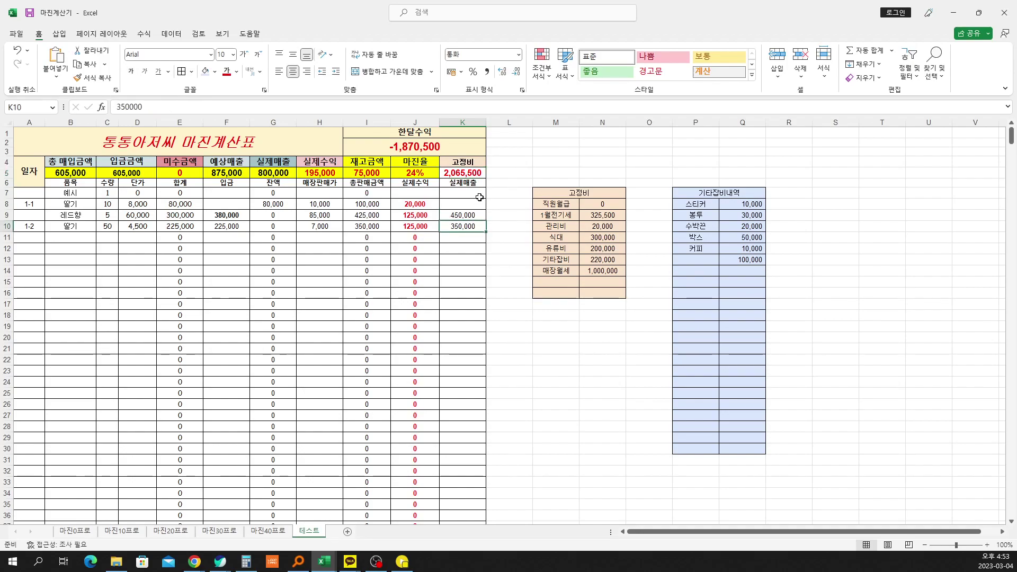
click(471, 174)
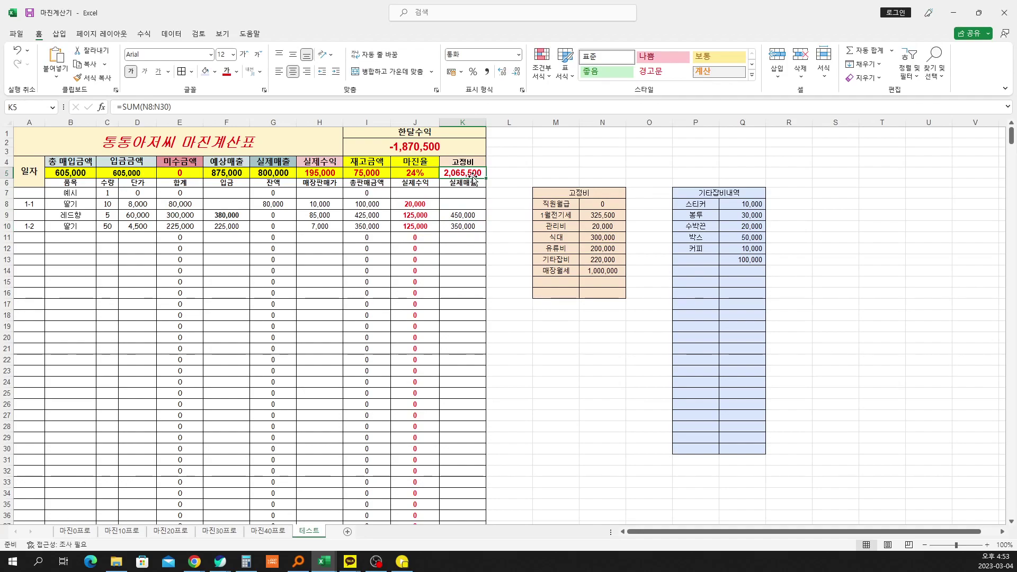
click(416, 151)
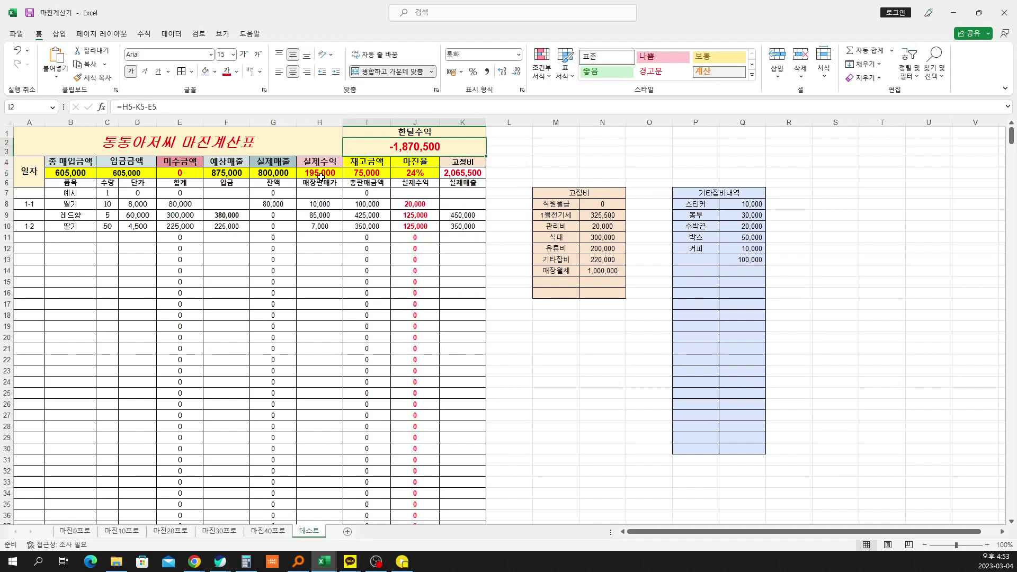
click(464, 173)
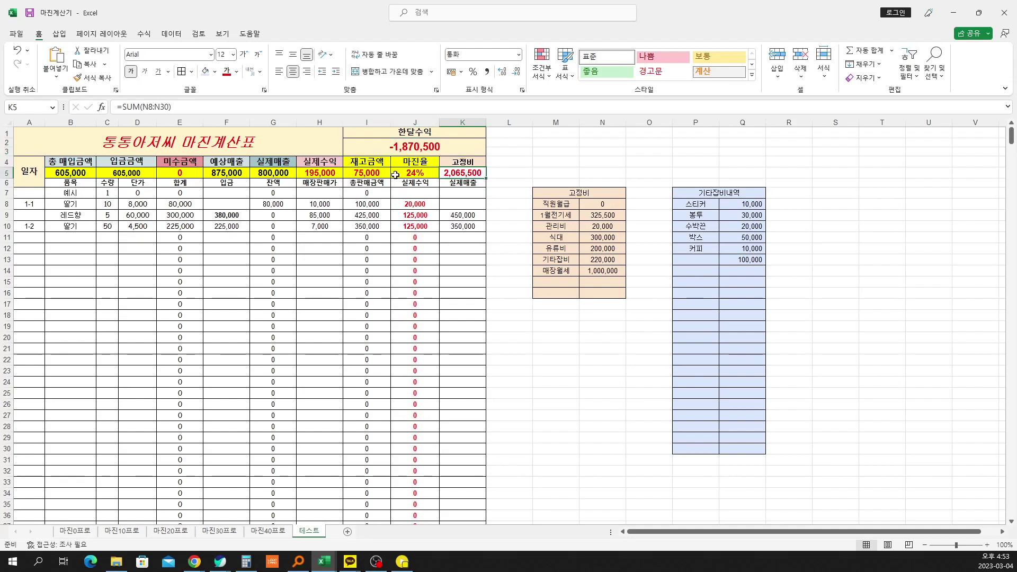
click(442, 152)
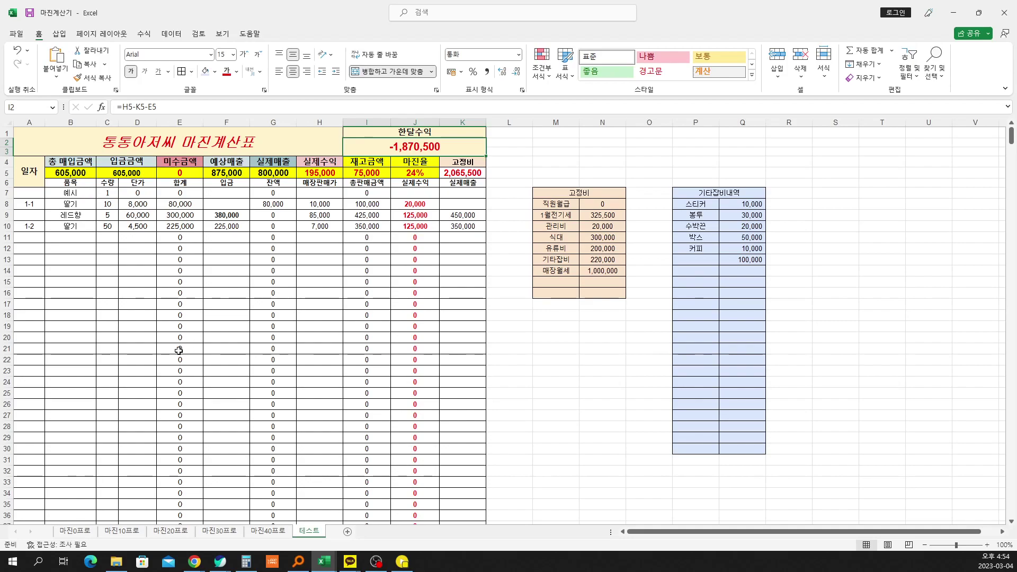
click(78, 171)
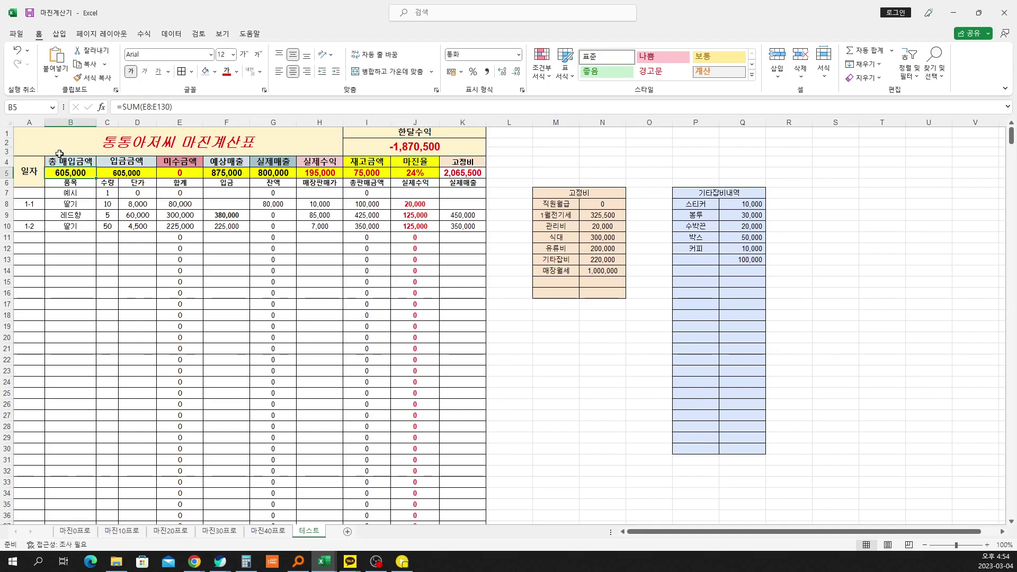
click(137, 171)
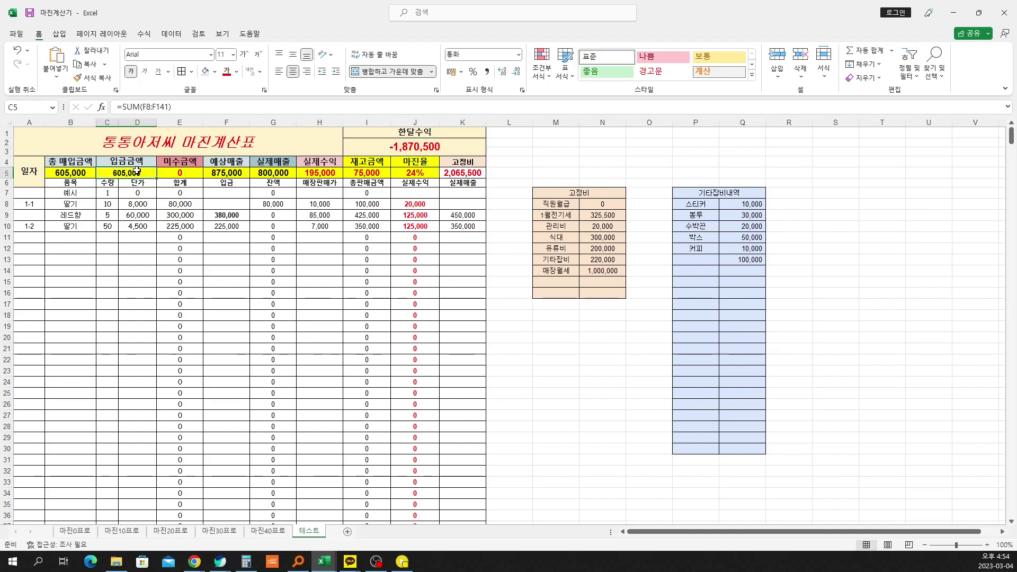
Step: Add a 딸기 purchase dated 1-3 in row 11 with a 수량 of 100 and a 단가 of 5,500
click(35, 237)
text(1-3)
key(Return)
key(Right)
key(Up)
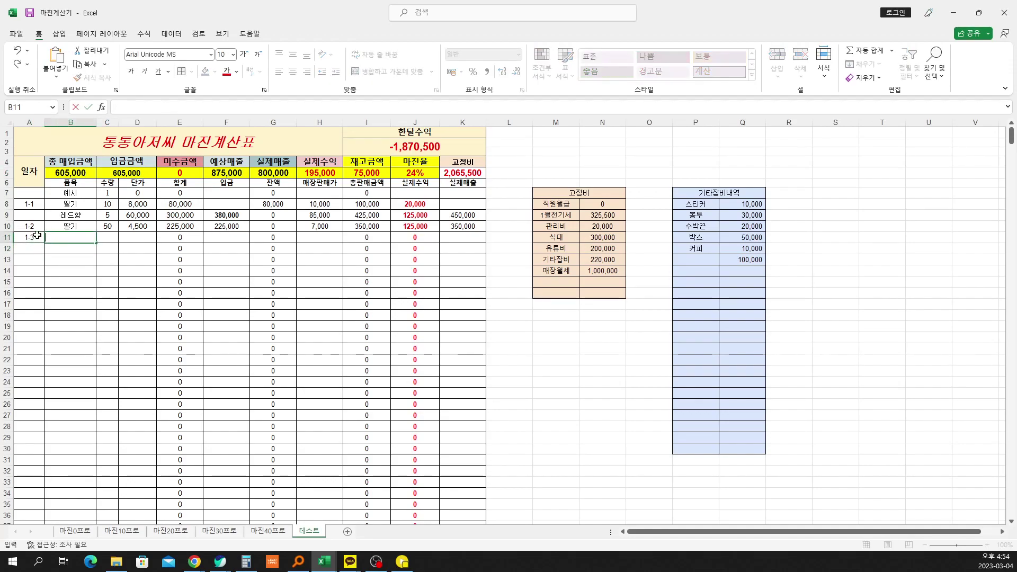
text(딸기)
key(Tab)
text(1000)
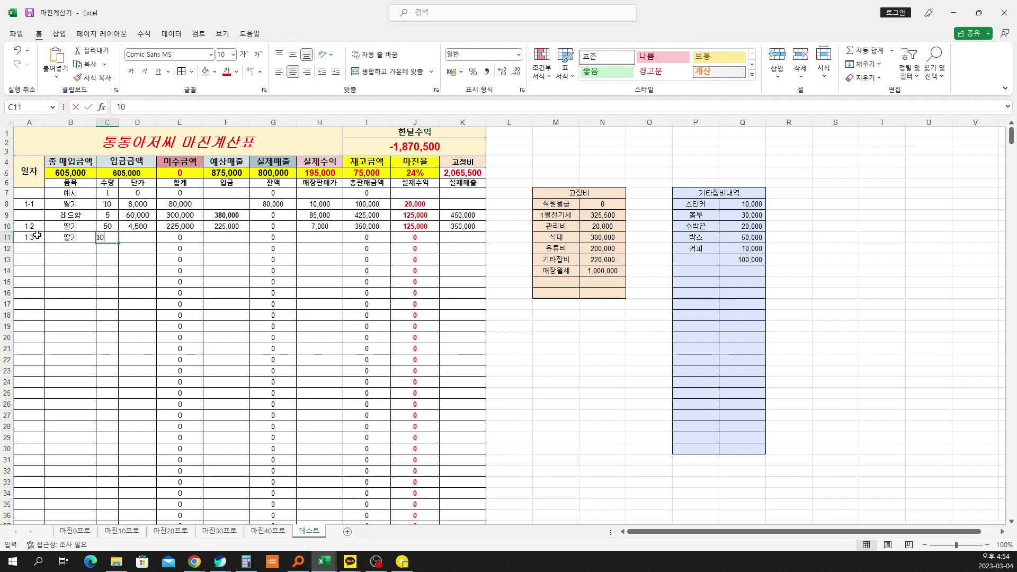
key(BackSpace)
key(Tab)
text(5,500)
key(Return)
Step: Enter a 매장판매가 of 8,000 for the 1-3 딸기 purchase in row 11
key(Right)
key(Right)
key(Up)
key(Right)
key(Right)
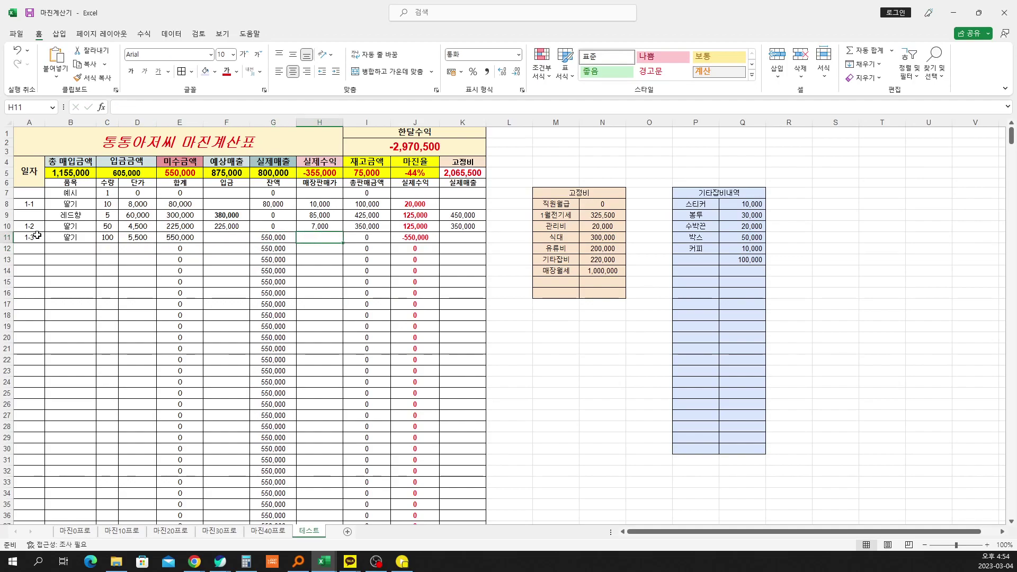
text(8000)
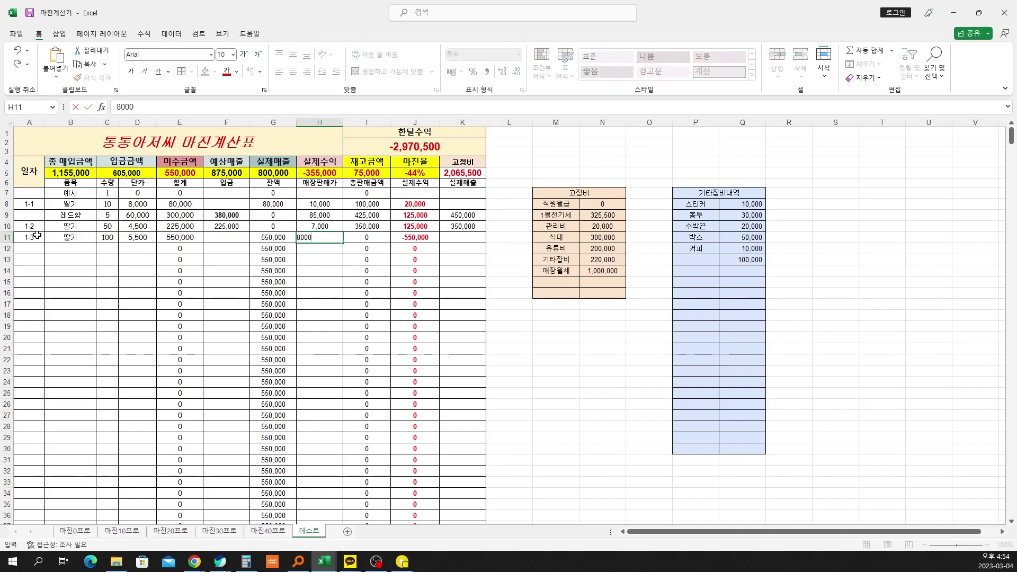
key(Return)
Step: Enter 800,000 as the 실제매출 of the 1-3 딸기 purchase in K11
key(Right)
key(Right)
key(Right)
key(Up)
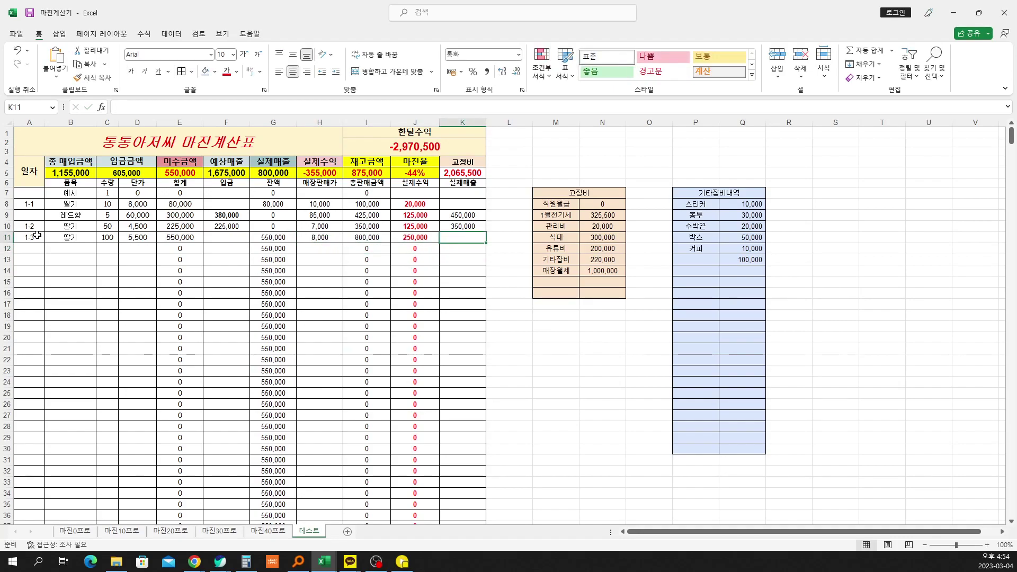
text(800,000)
key(Return)
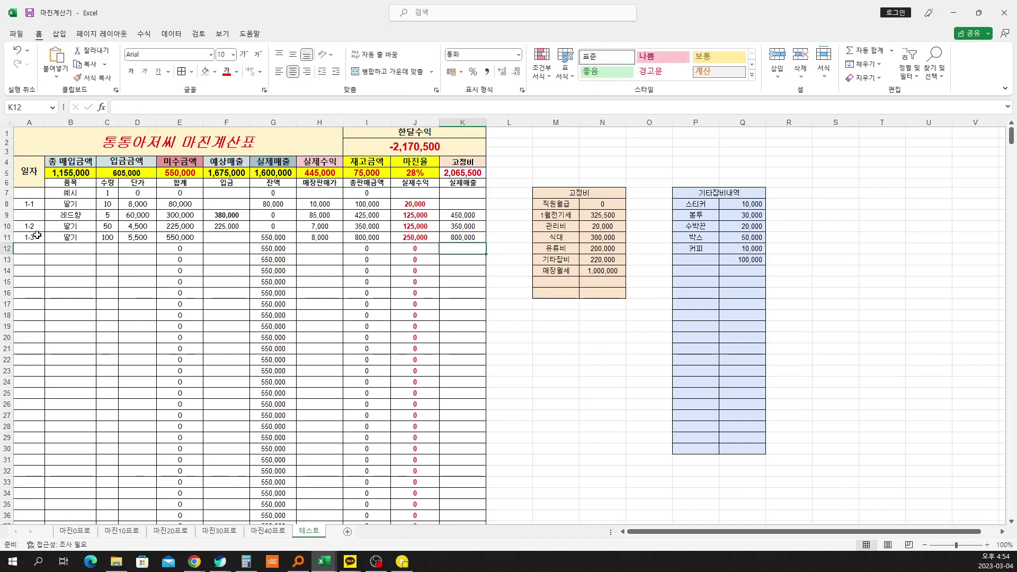
Step: Set the 실제매출 of the 1-3 딸기 purchase in K11 to 875,000
click(479, 239)
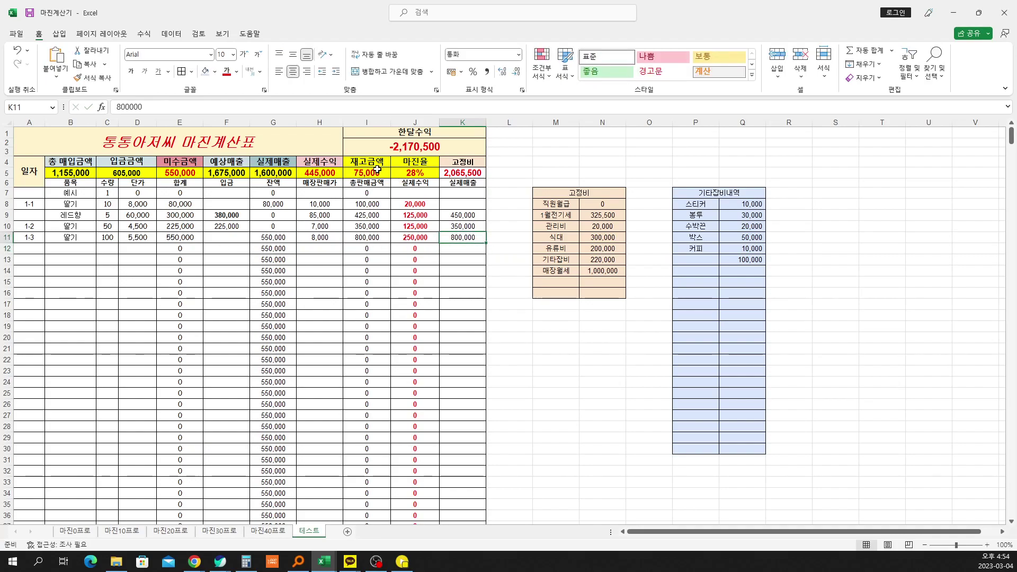
text(8)
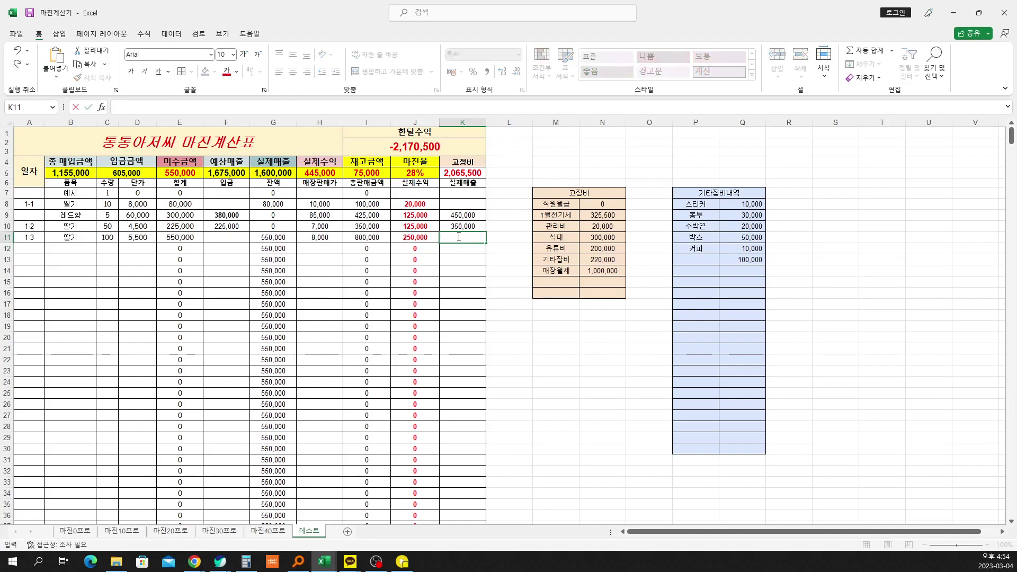
text(875000)
key(Return)
click(458, 236)
click(30, 239)
click(463, 236)
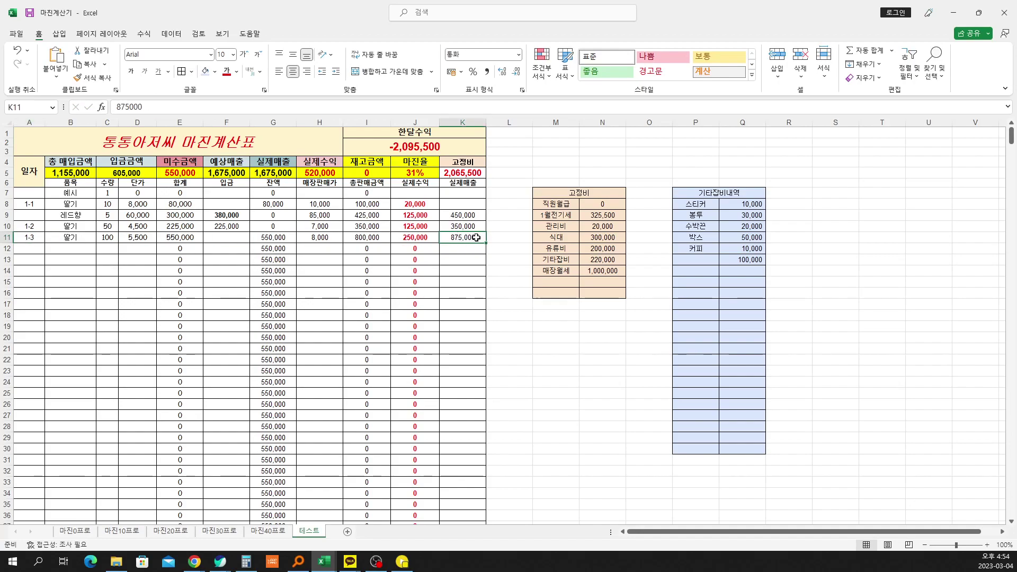
Step: Examine the formulas behind 총 매입금액, 입금금액, 미수금액, 한달수익 and 고정비 in the summary area
click(70, 175)
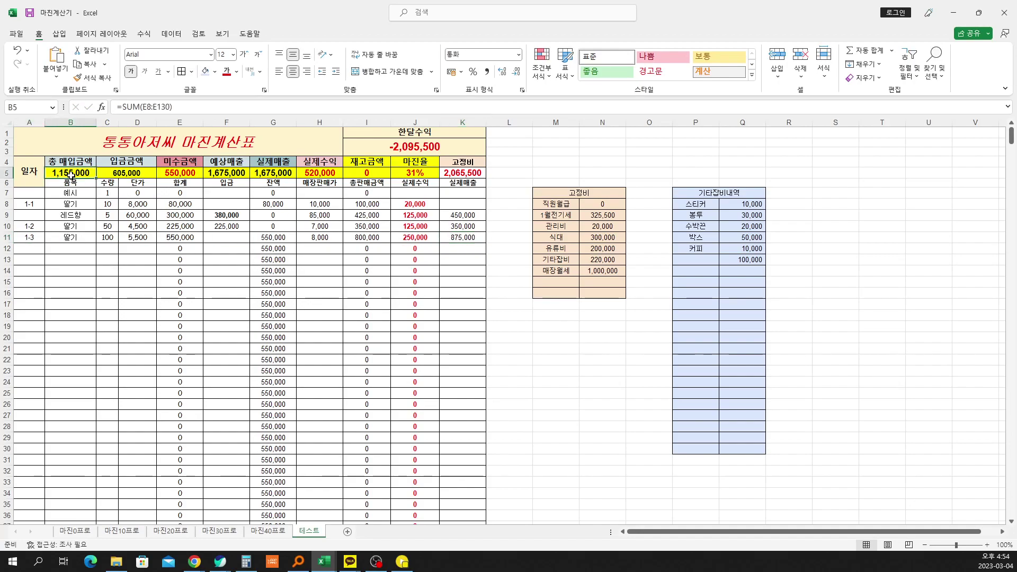
click(138, 172)
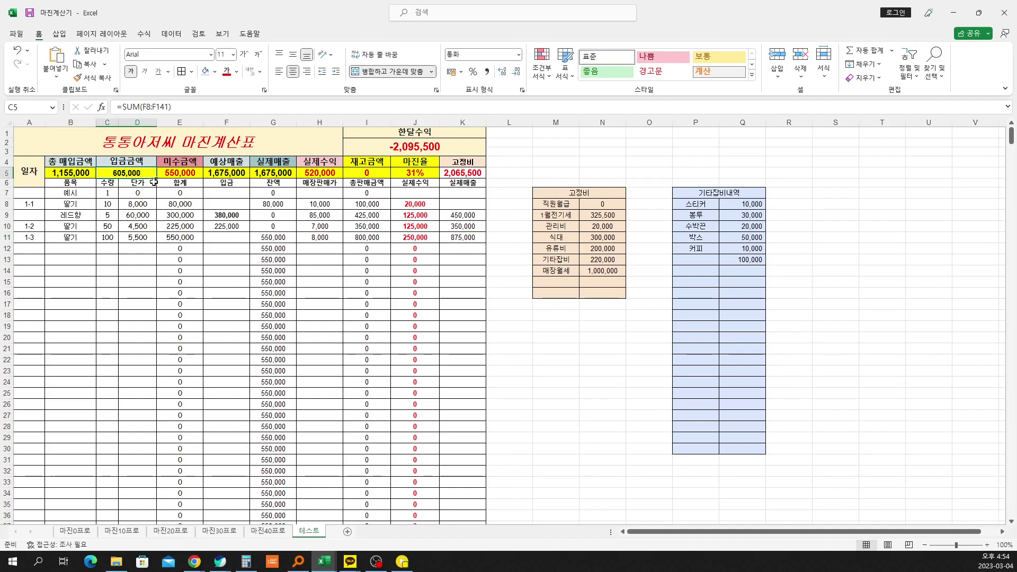
click(194, 173)
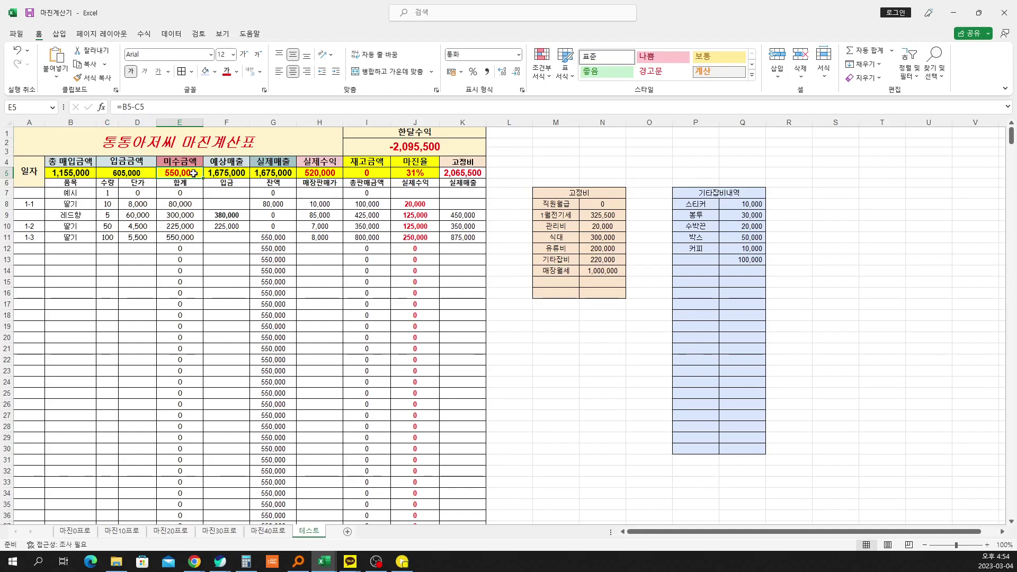
double_click(440, 149)
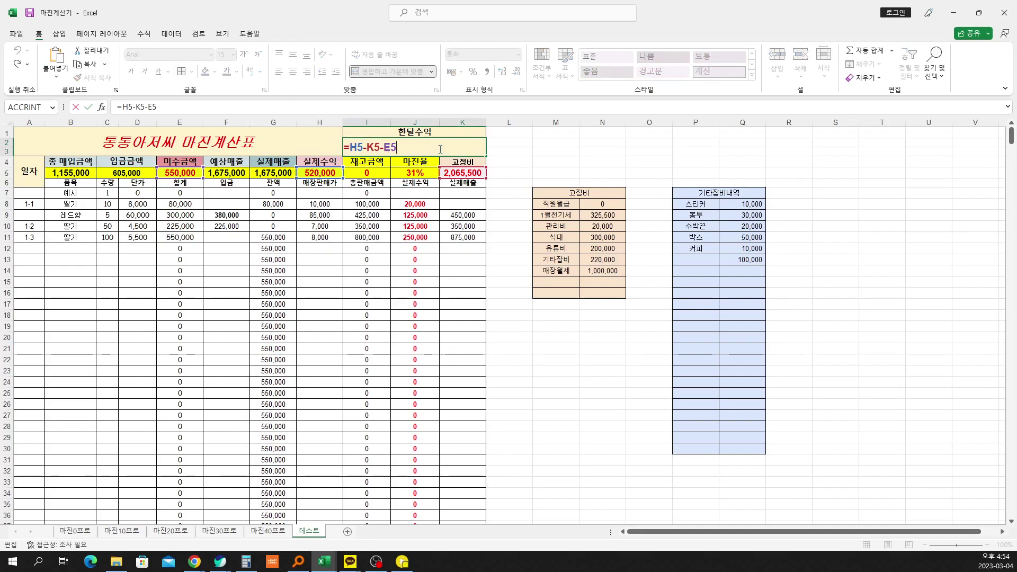
click(451, 237)
click(464, 174)
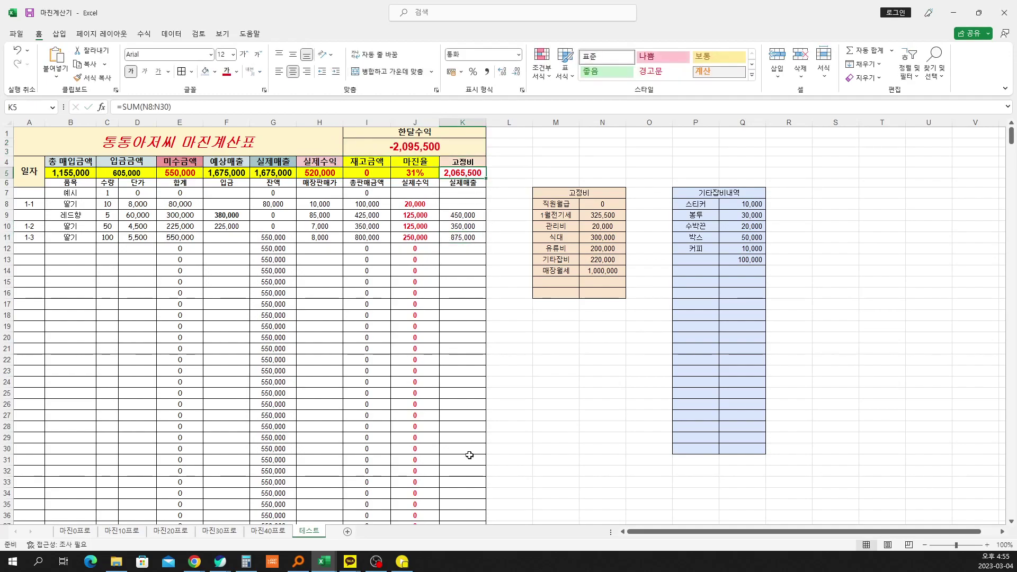
Step: Switch to the Calculator, compute 2,065,500 − 520,000 + 550,000, and return to Excel to compare it with the 한달수익 in I2
click(246, 561)
click(722, 228)
text(2,065,500)
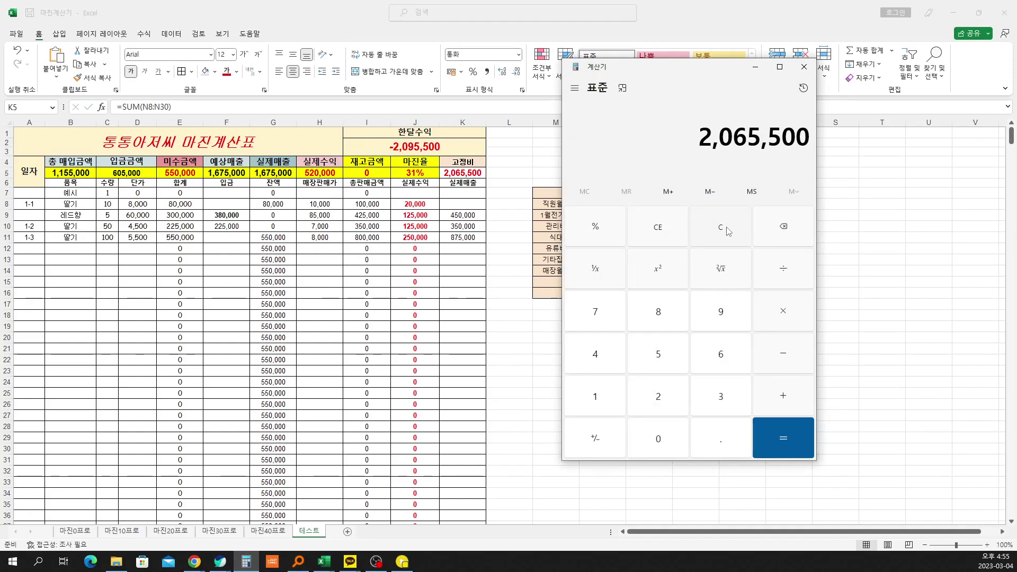
key(plus)
key(minus)
text(520000)
key(Return)
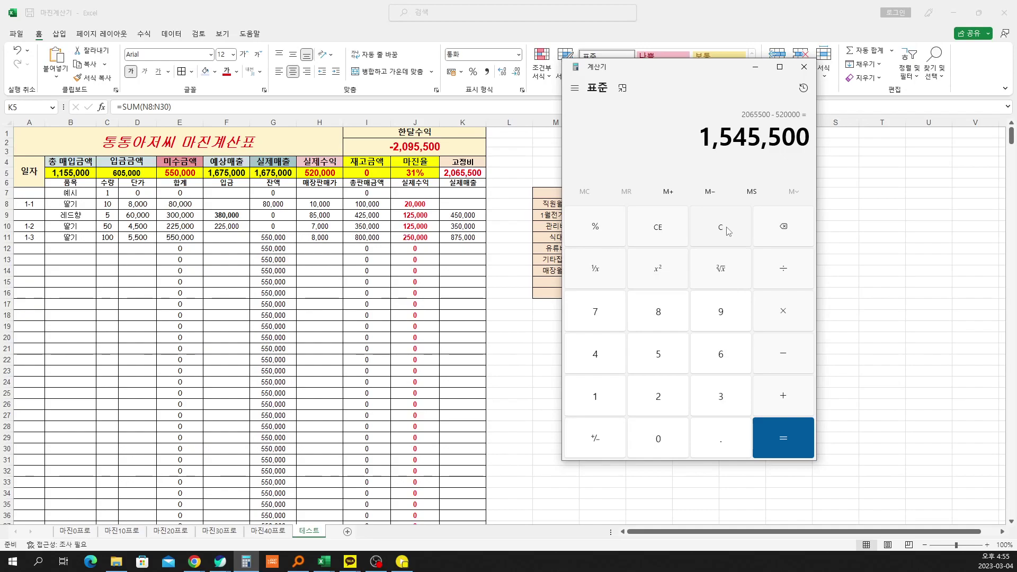
text(+550000)
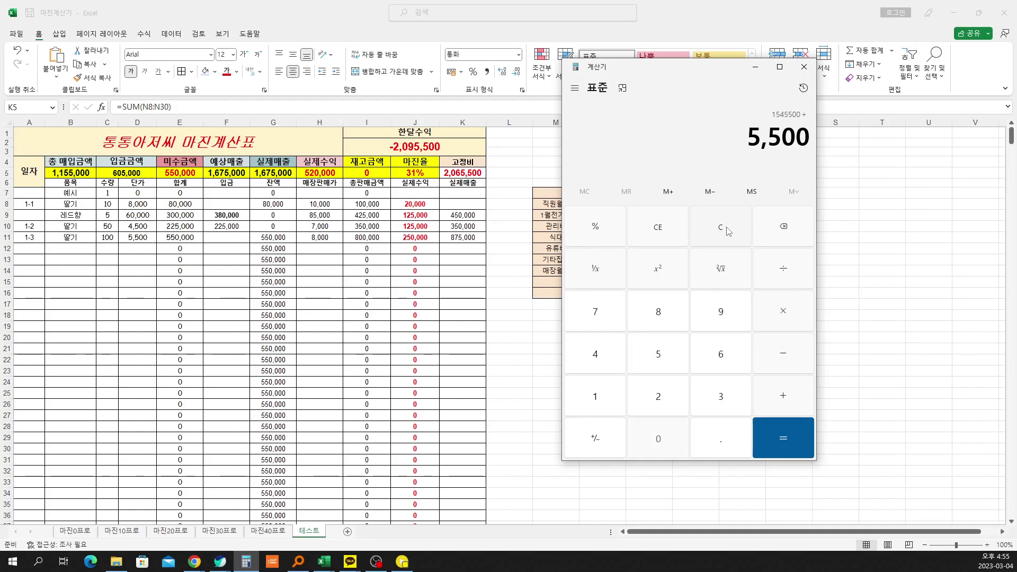
key(Return)
click(422, 152)
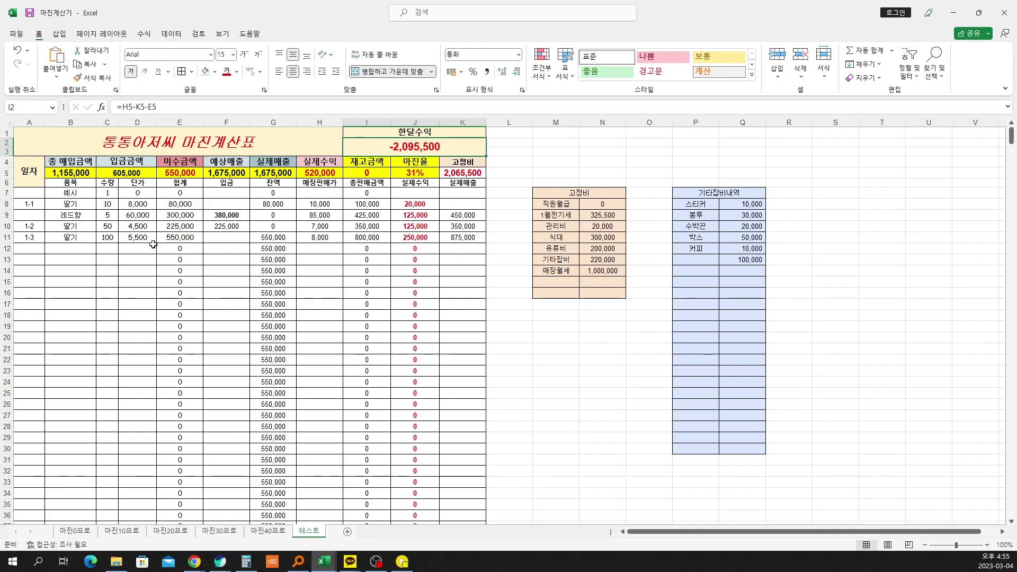
Step: Add a 수박 purchase dated 1-4 in row 12 with a 수량 of 50 and a 단가 of 20,000
click(40, 249)
text(1)
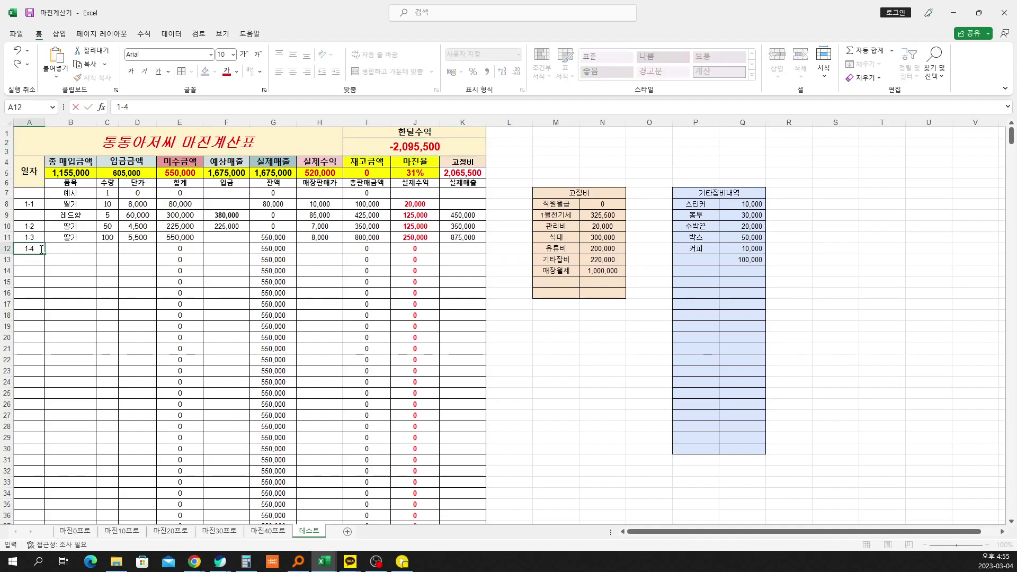
text(-4)
key(Tab)
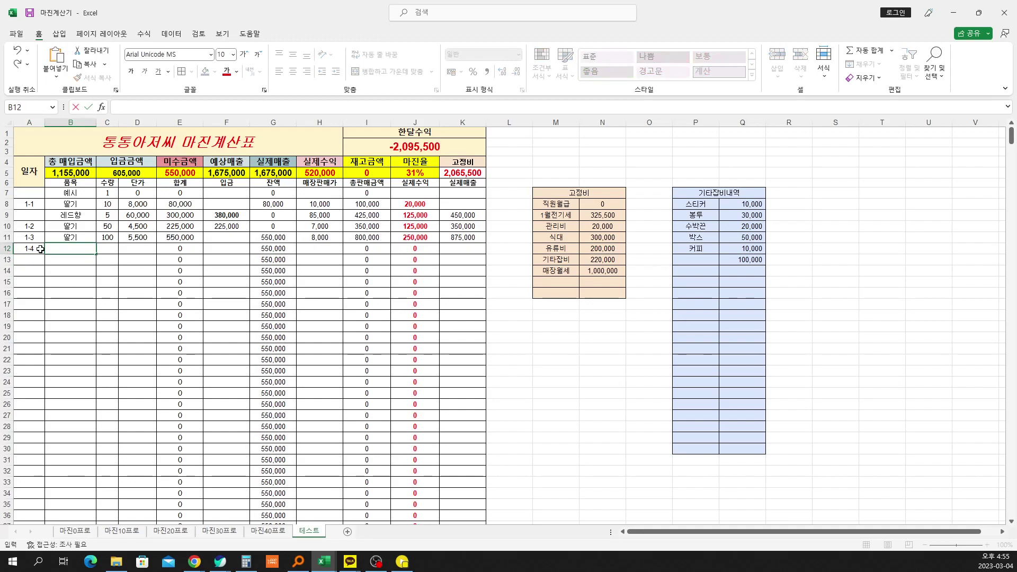
text(수박)
key(Tab)
text(50)
key(Down)
key(Up)
key(Right)
text(20000)
key(Return)
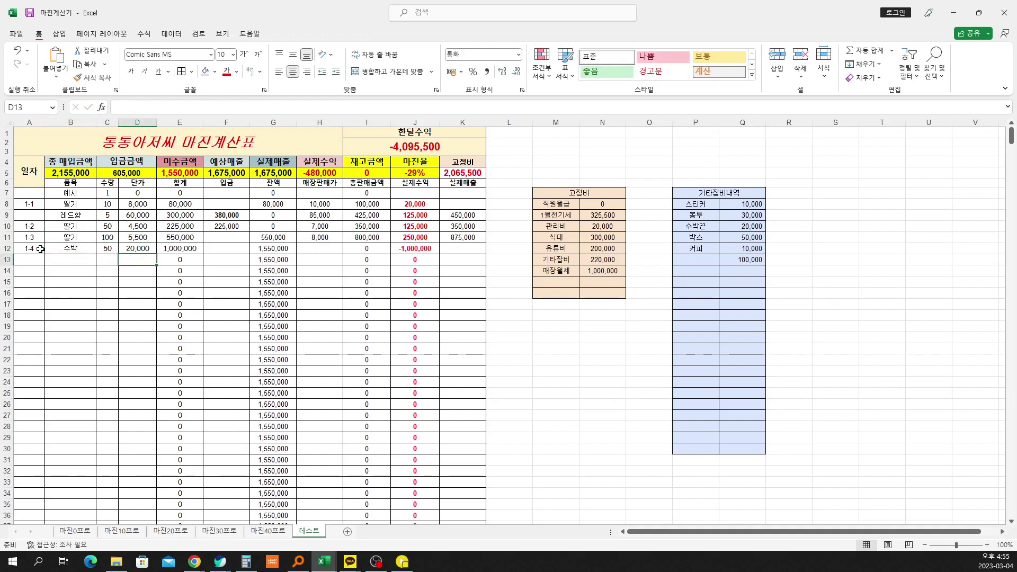
Step: Enter a 매장판매가 of 40,000 for the 수박 purchase in row 12
key(Right)
key(Right)
key(Right)
key(Right)
key(Up)
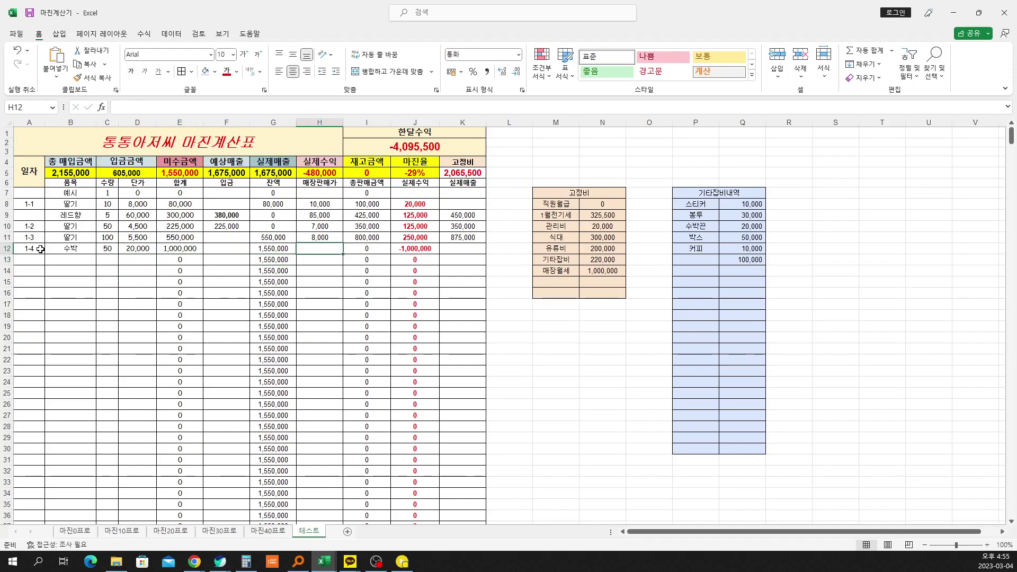
text(40000)
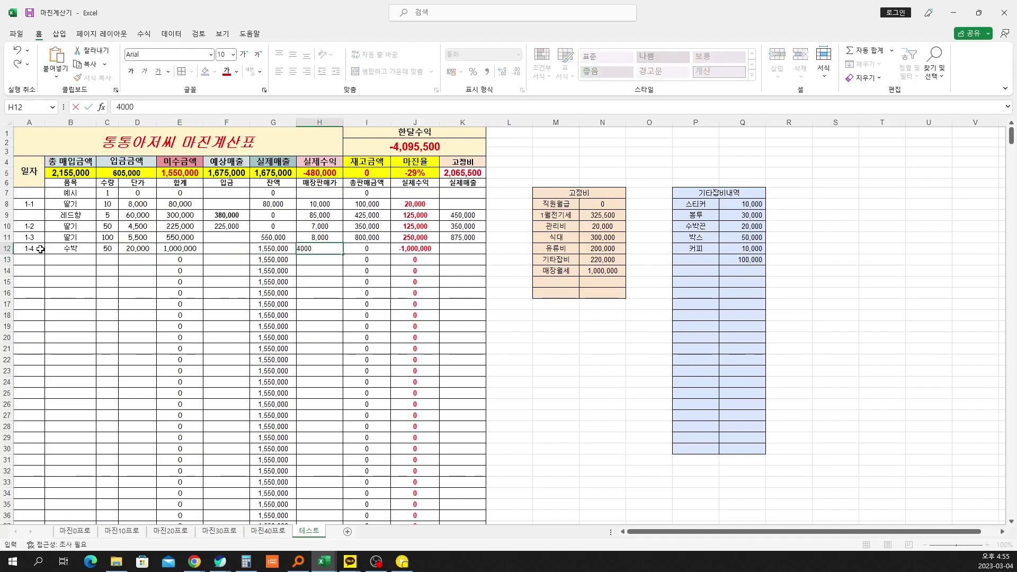
key(Return)
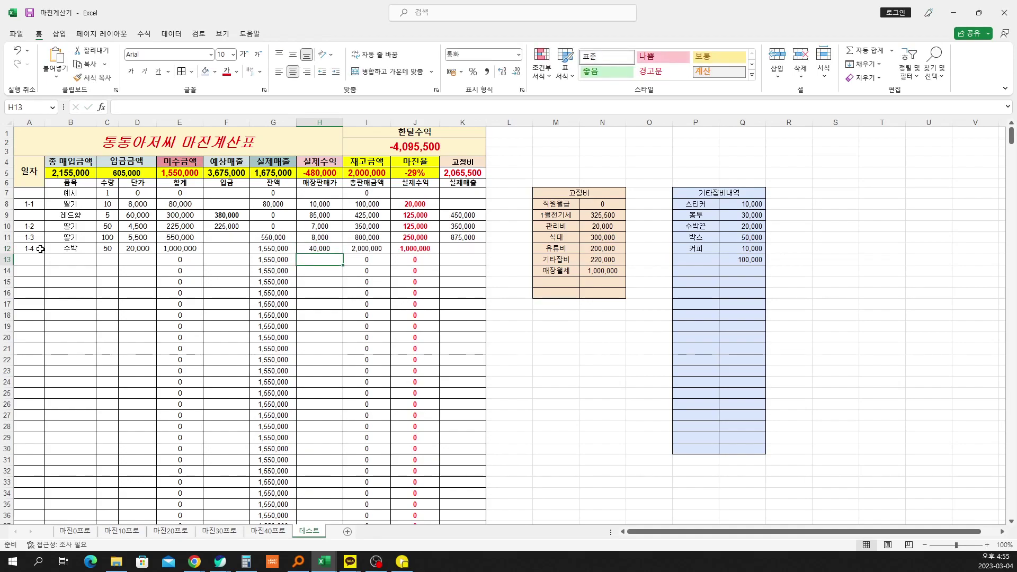
Step: Enter a 입금 payment of 1,000,000 for the 수박 purchase in F12
key(Left)
key(Left)
key(Up)
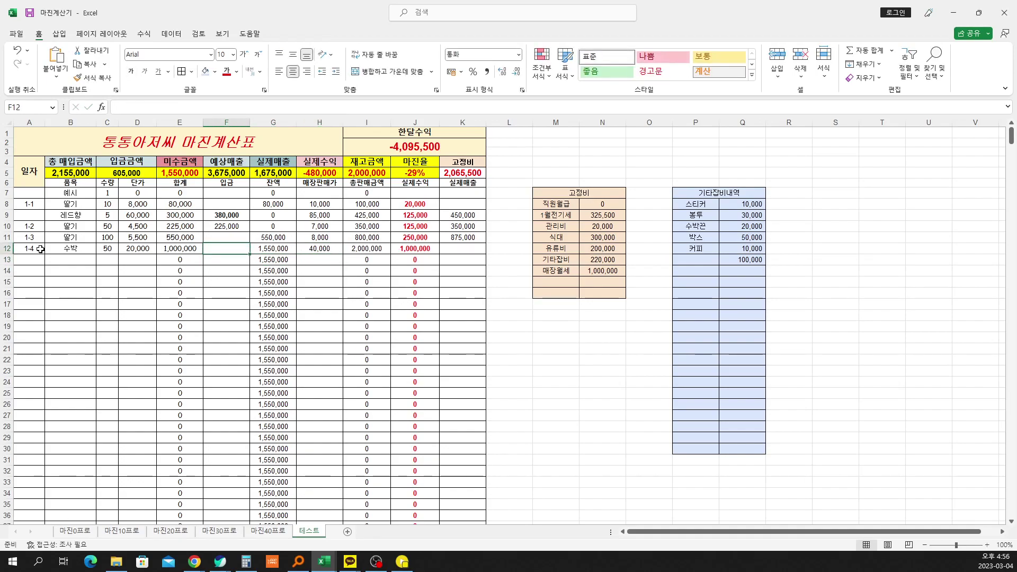
text(100000)
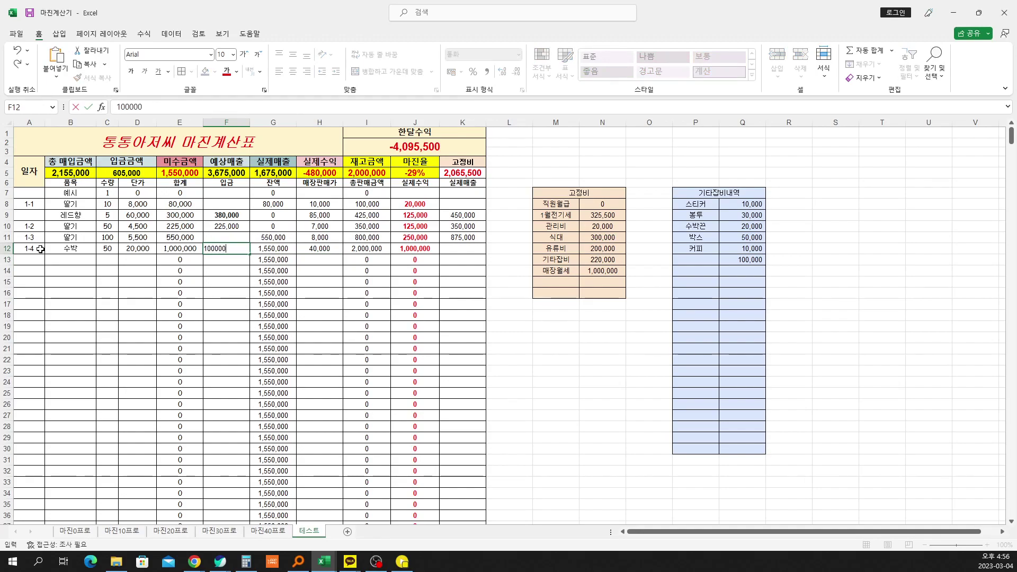
key(Return)
key(Right)
key(Right)
key(Left)
key(Left)
key(Up)
text(1000000)
key(Return)
Step: Enter 2,000,000 as the 수박 실제매출 in K12 and check the 실제수익 and 한달수익 formulas
key(Right)
key(Right)
key(Right)
key(Right)
key(Right)
key(Up)
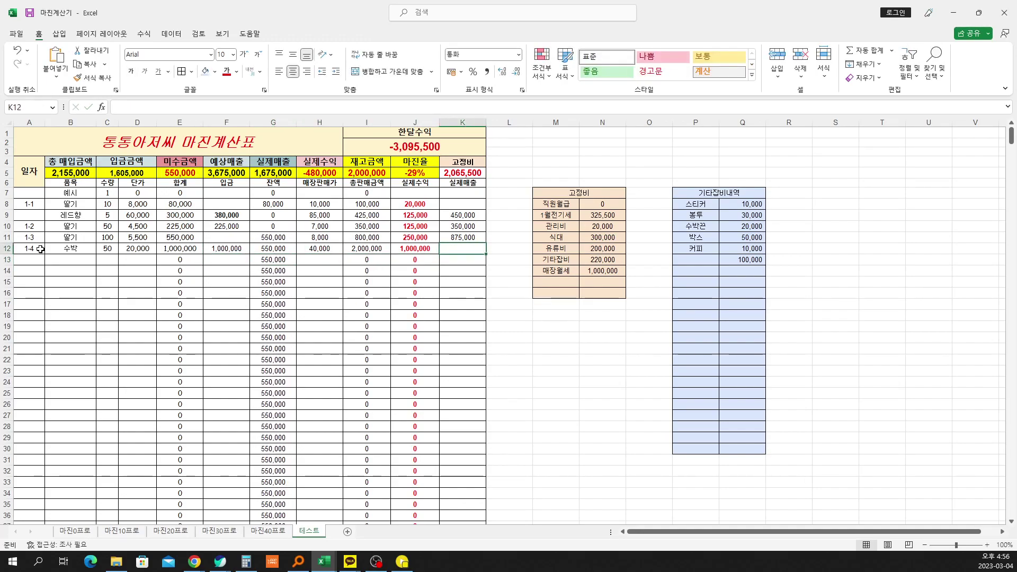
text(2,000,00)
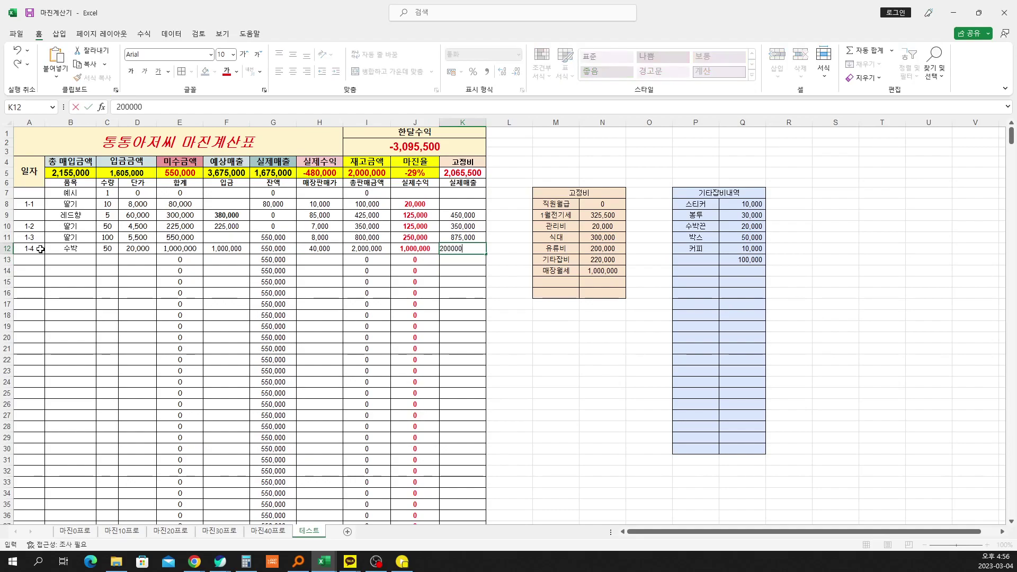
text(0)
key(Return)
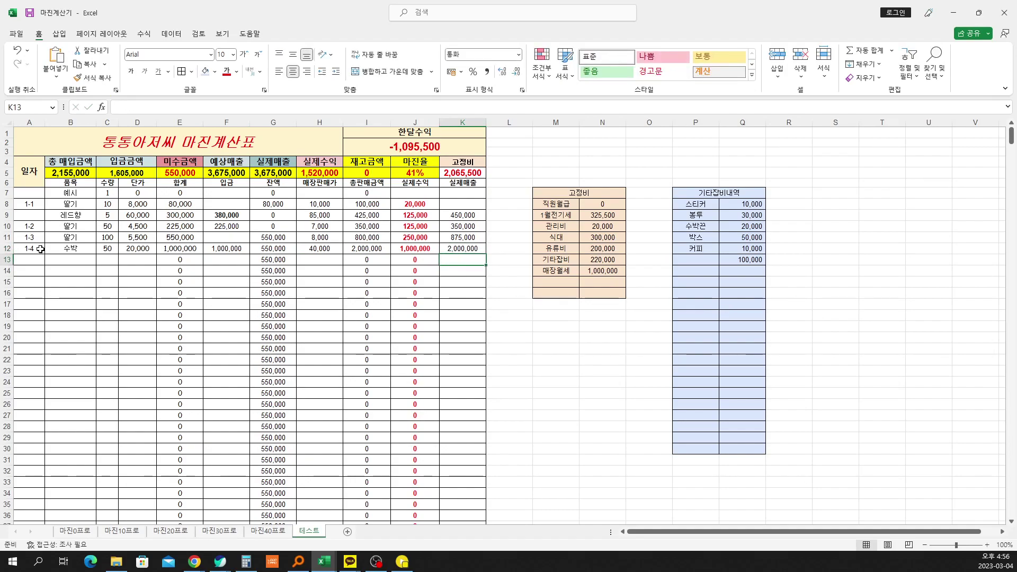
click(314, 173)
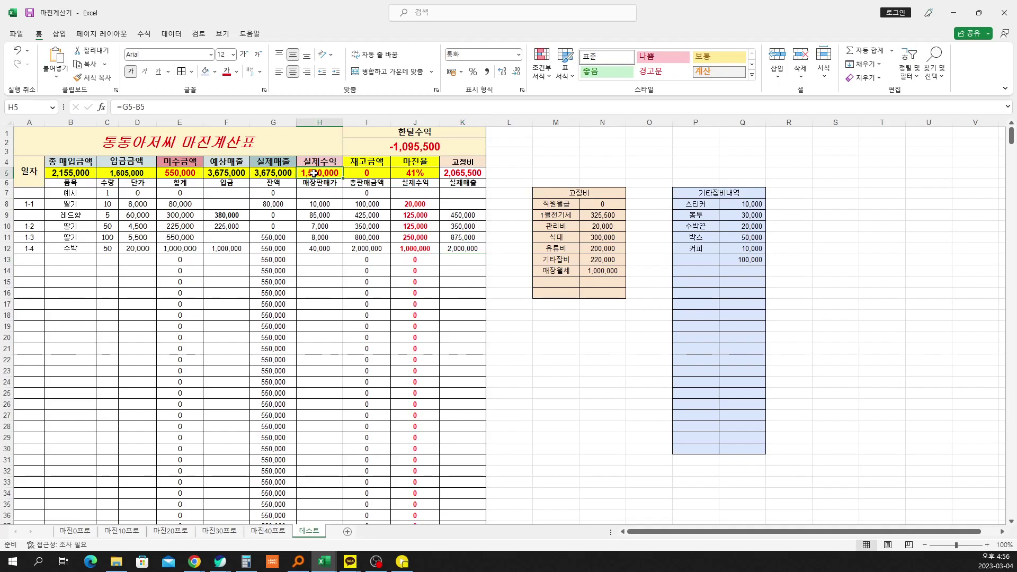
click(405, 149)
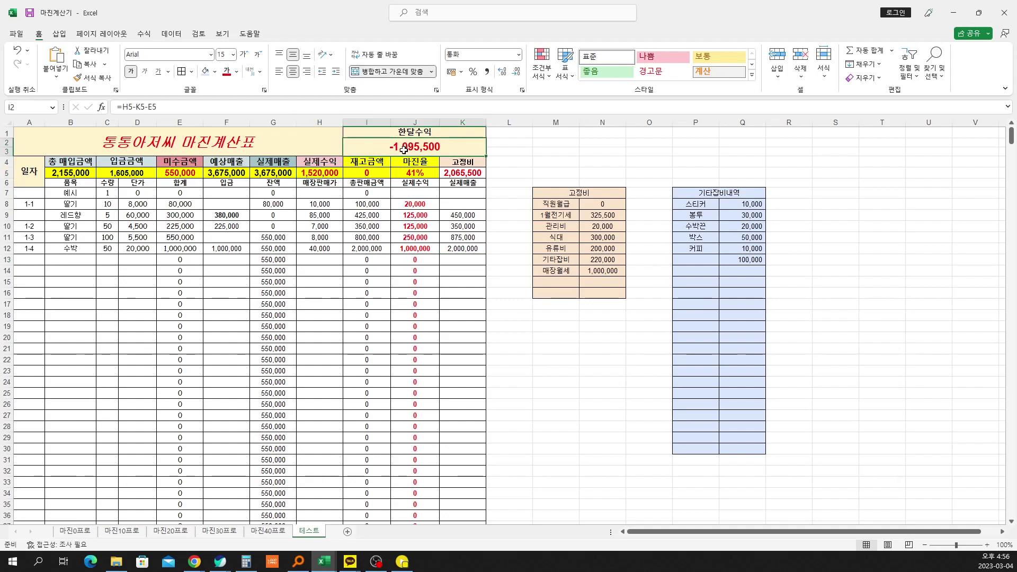
Step: Add a 미수 entry dated 1-5 in row 13 with a 입금 payment of 550,000
click(224, 262)
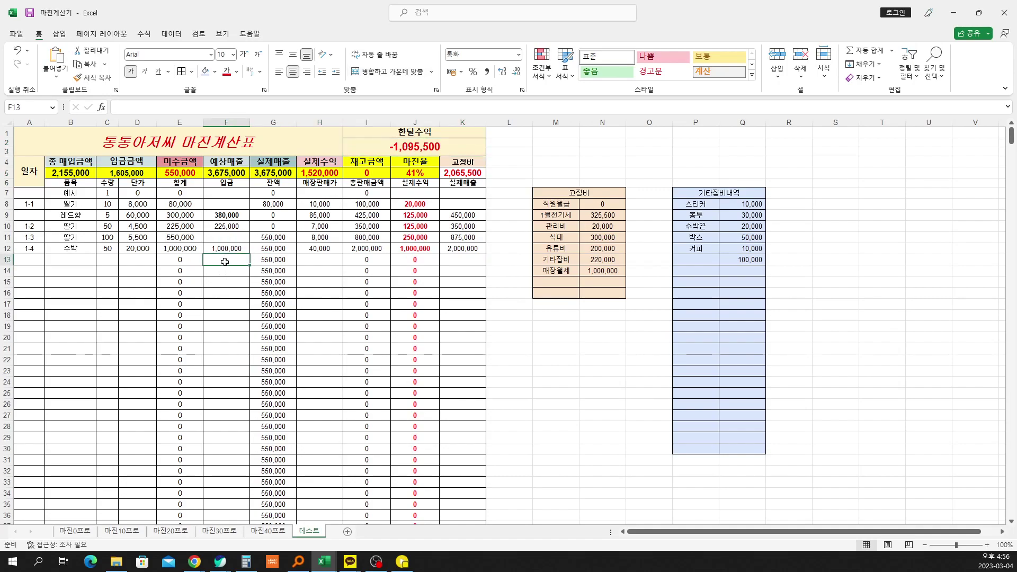
key(Left)
key(Left)
key(Left)
key(Left)
key(Left)
text(1-5)
key(Tab)
text(미수)
key(Tab)
key(Tab)
key(Tab)
key(Tab)
text(55000)
key(Return)
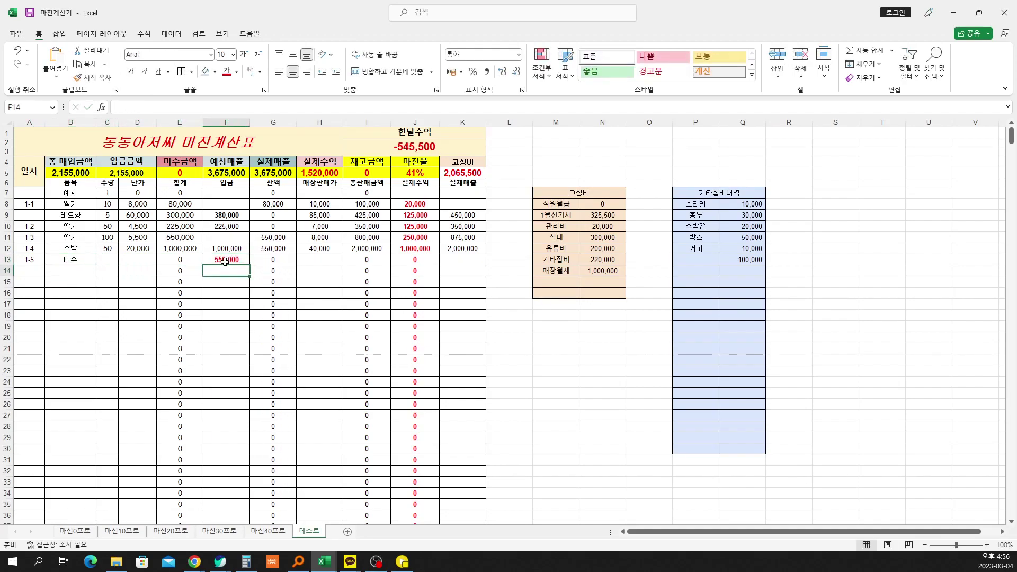
Step: Examine the 한달수익 formula in I2, the 일자 entries from A8 down, and the 총 매입금액 formula in B5
click(421, 148)
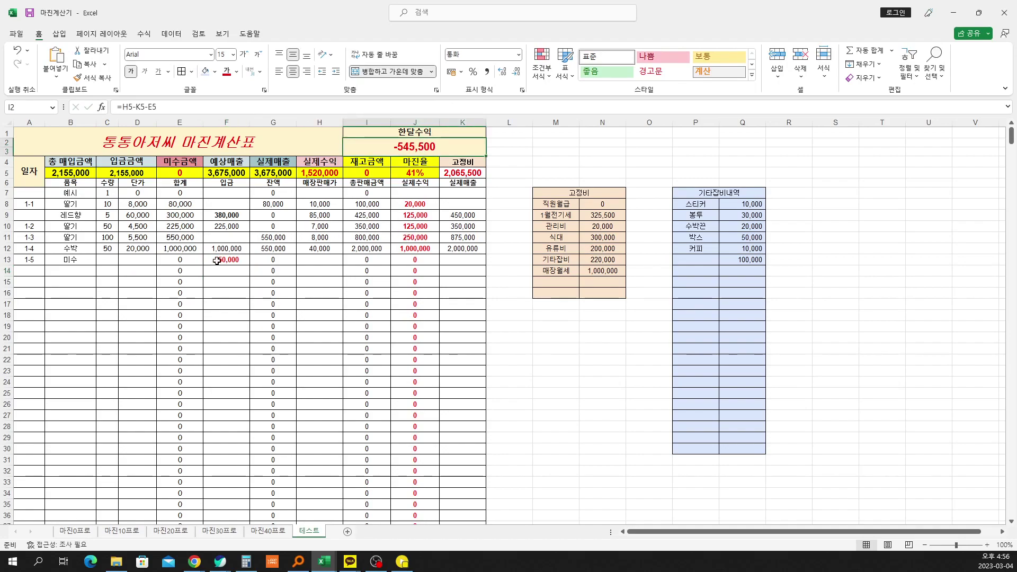
click(35, 198)
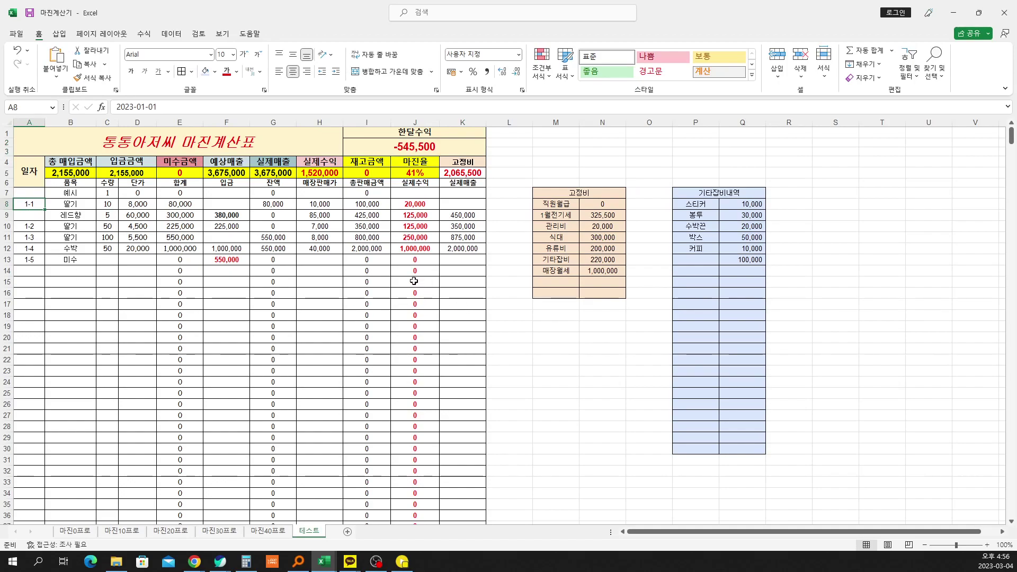
shift+click(32, 347)
click(434, 293)
click(429, 148)
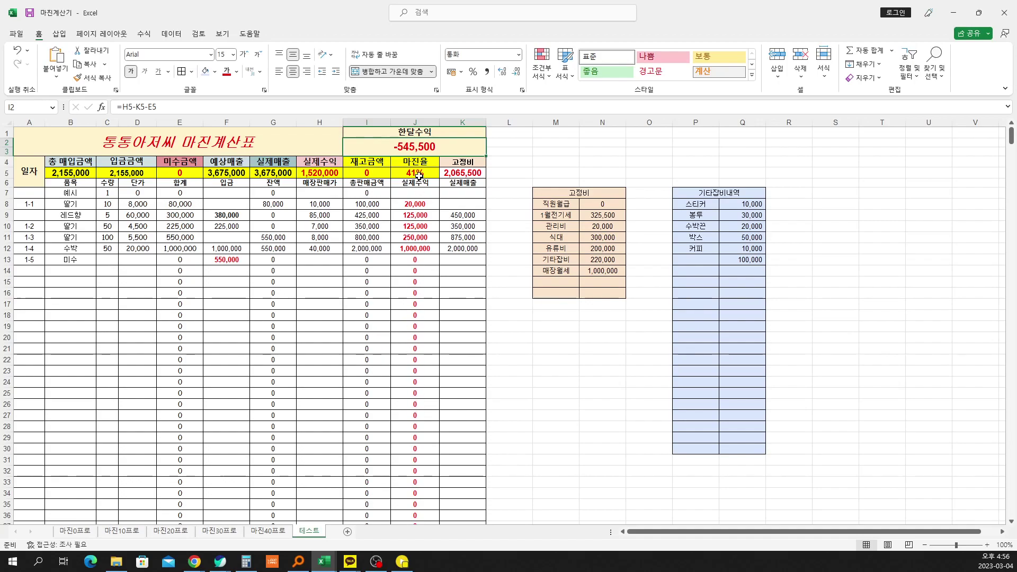
click(71, 171)
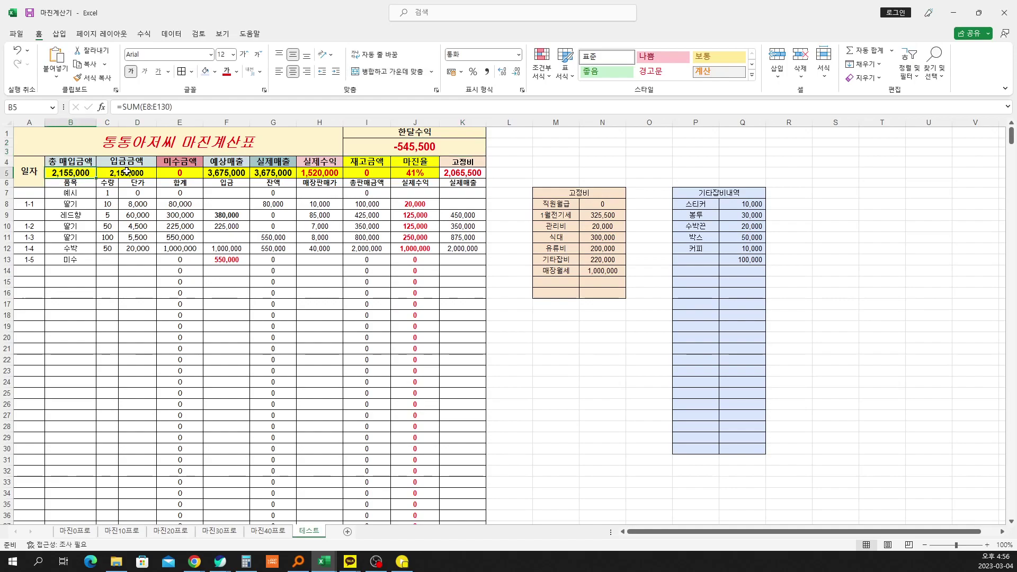
Step: Examine the summary formulas in row 5 for 입금금액, 미수금액, 예상매출, 실제매출 and 실제수익
click(127, 171)
click(187, 170)
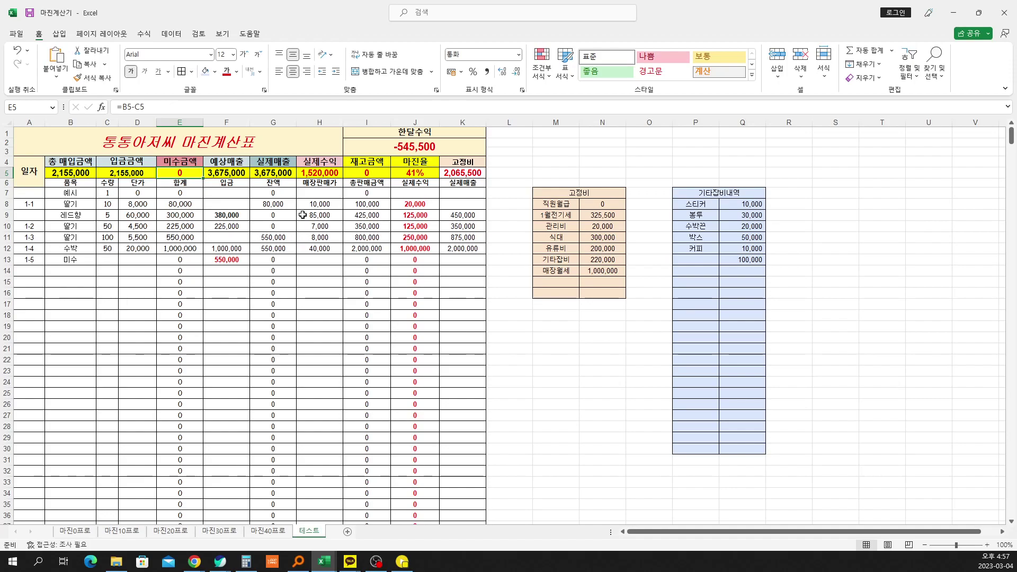
click(236, 171)
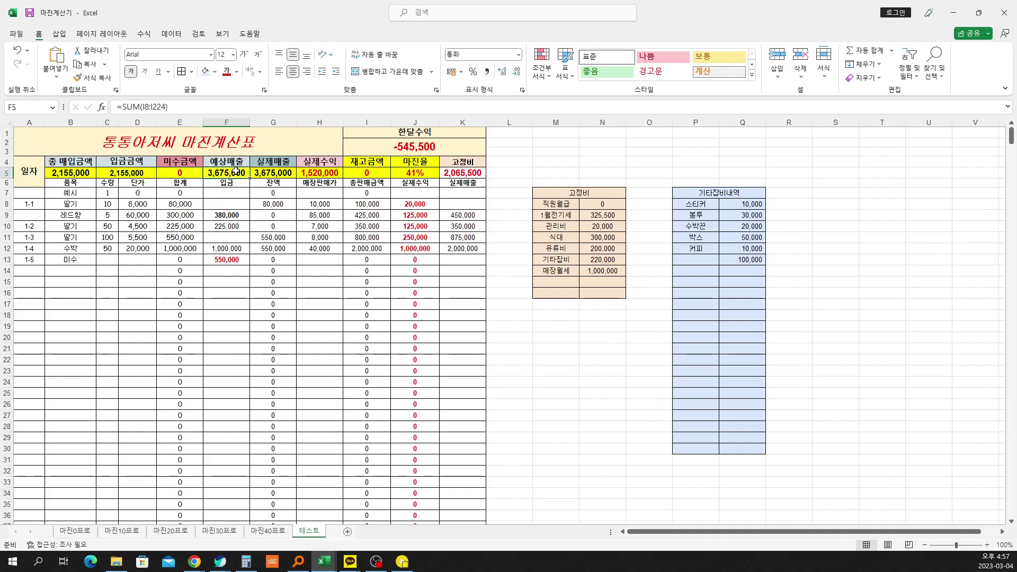
click(277, 172)
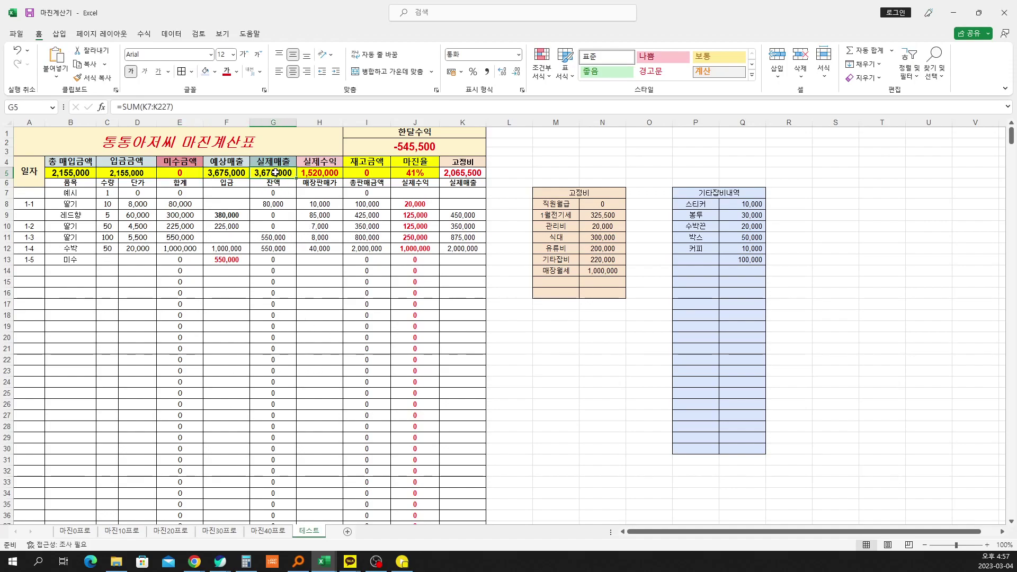
click(322, 173)
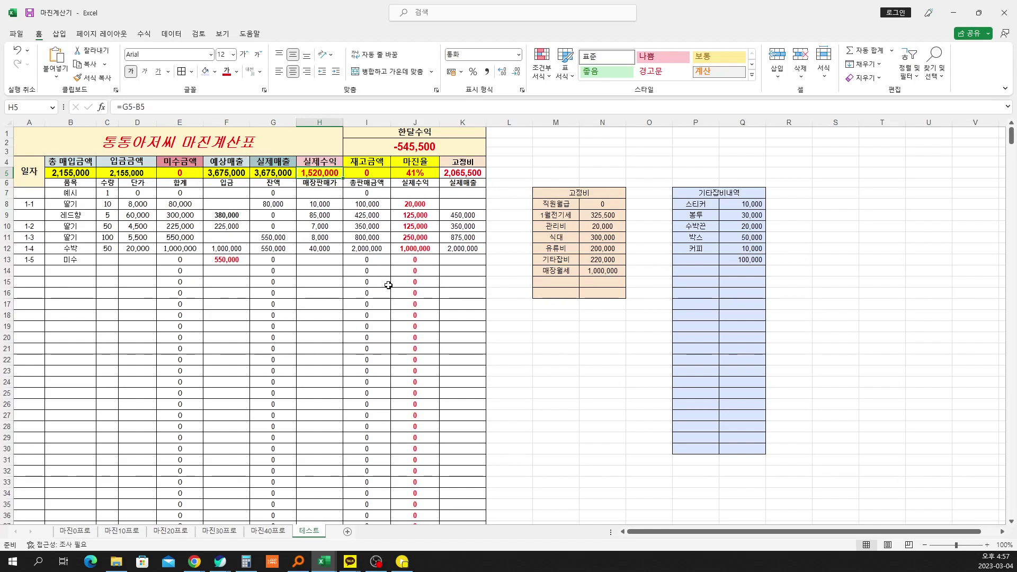
Step: Change the 수박 실제매출 in K12 to 1,000,000 and check the 재고금액 formula in I5
click(460, 250)
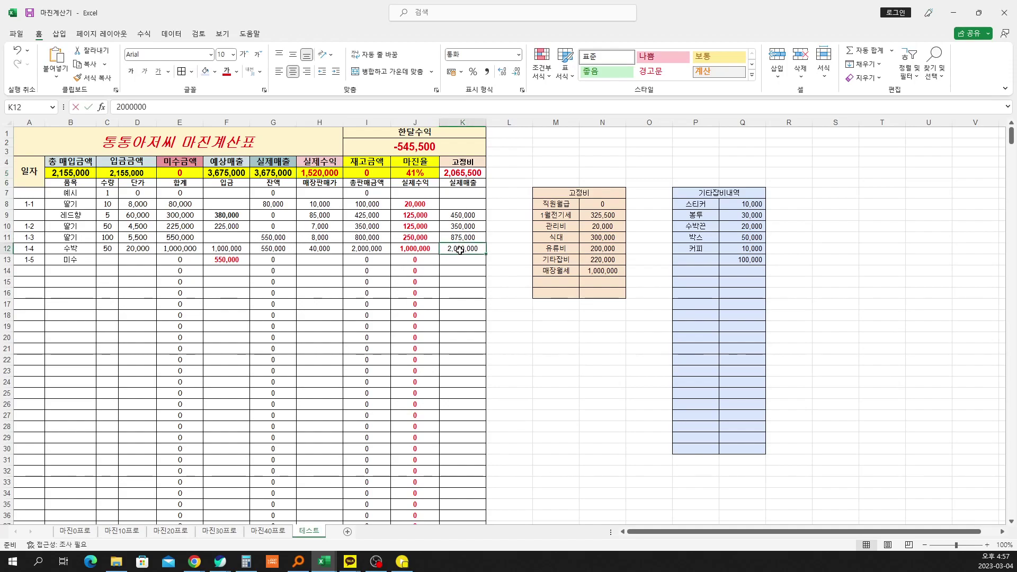
text(1000000)
key(Return)
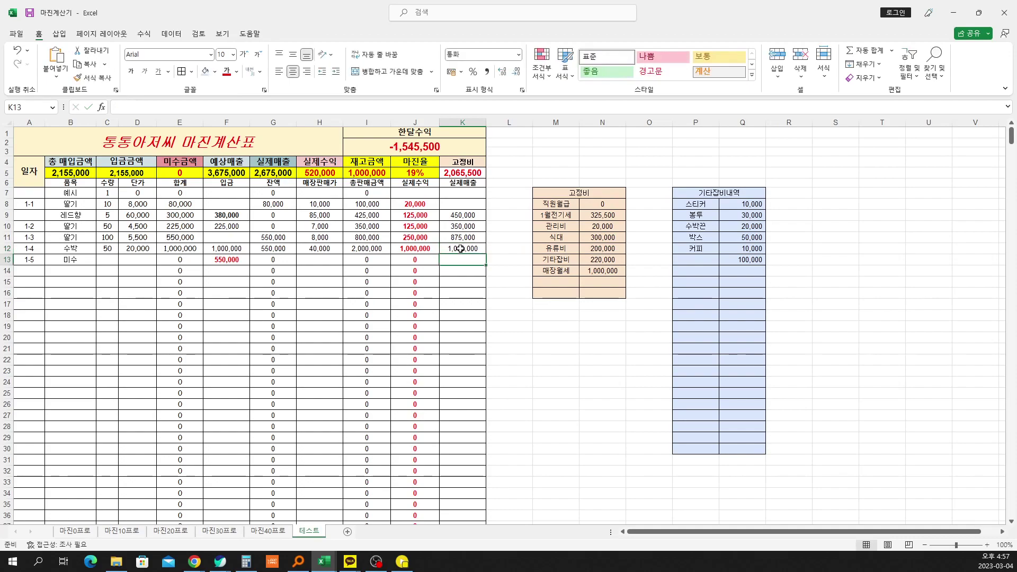
click(371, 173)
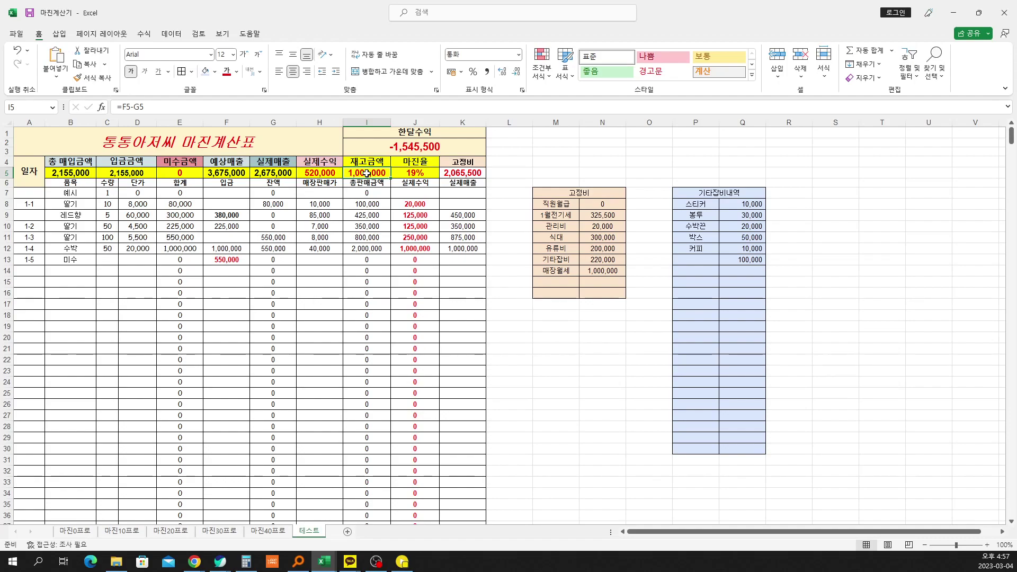
Step: Enter 600,000 as the 실제매출 for 1-5 in K13 and recheck the 재고금액 formula
click(461, 262)
text(60000)
key(Return)
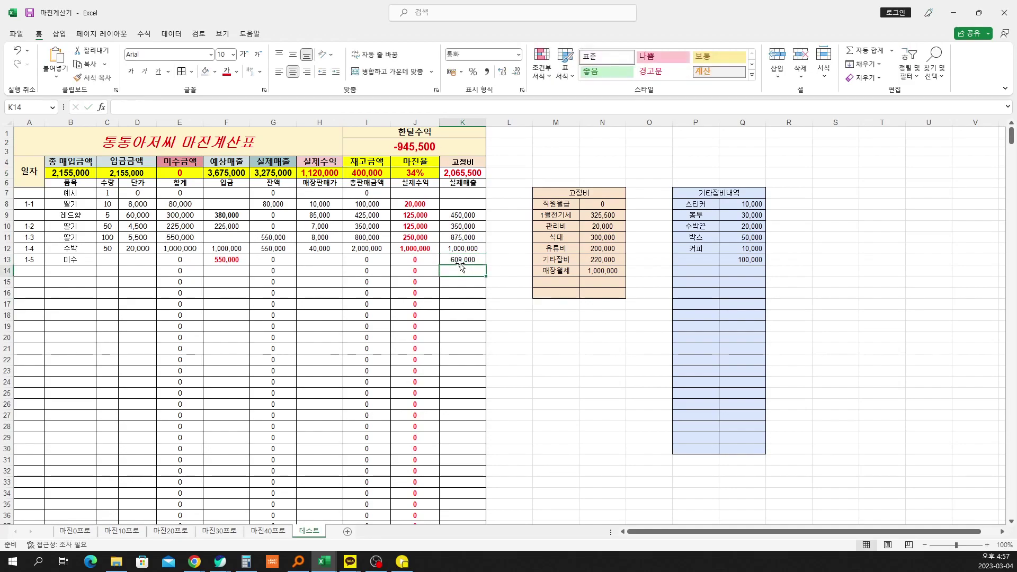
click(379, 176)
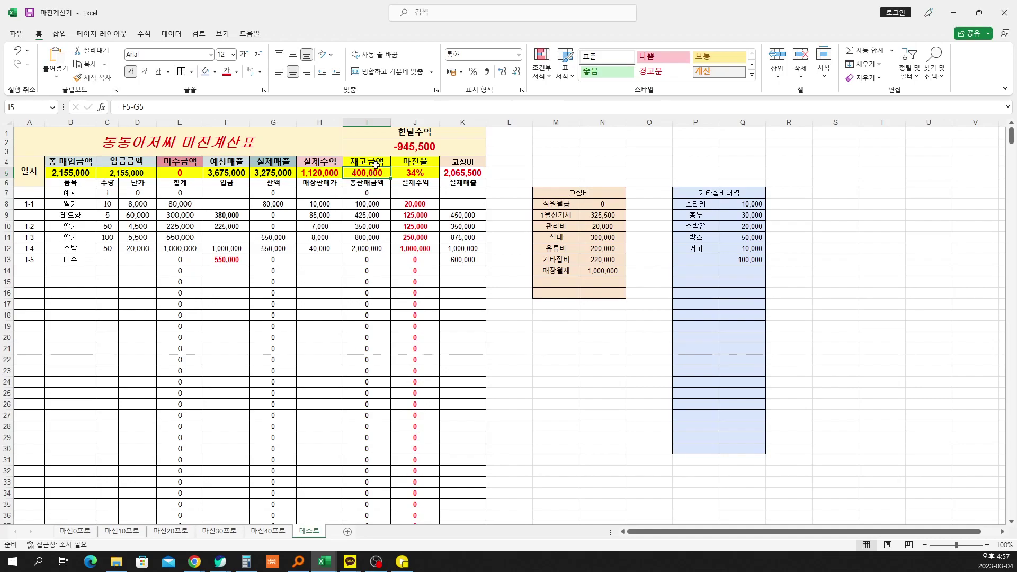
Step: Examine the 총 매입금액 formula, the 실제매출 entries in column K, the 재고금액 formula and the 기타잡비내역 table
click(67, 170)
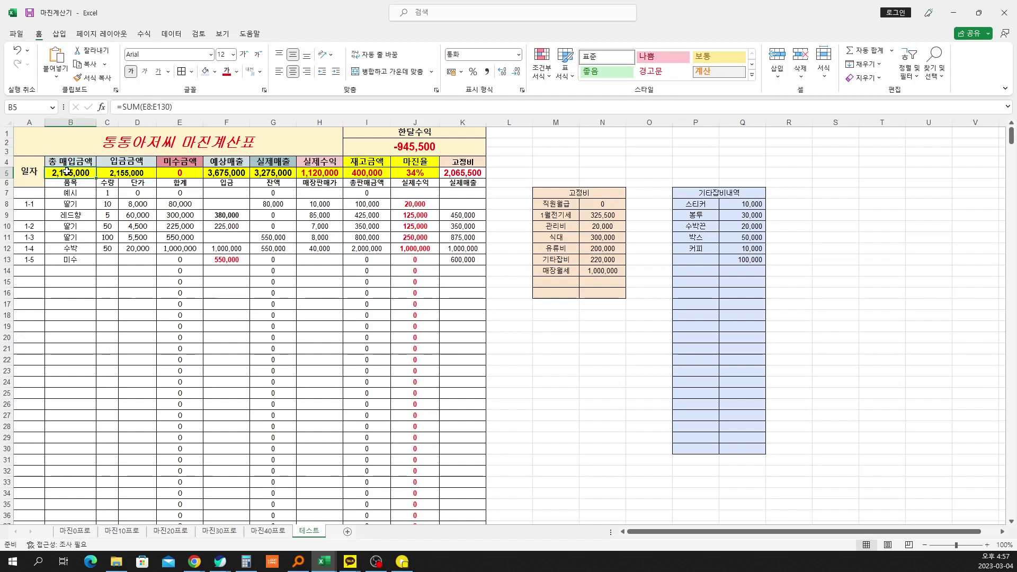
click(473, 182)
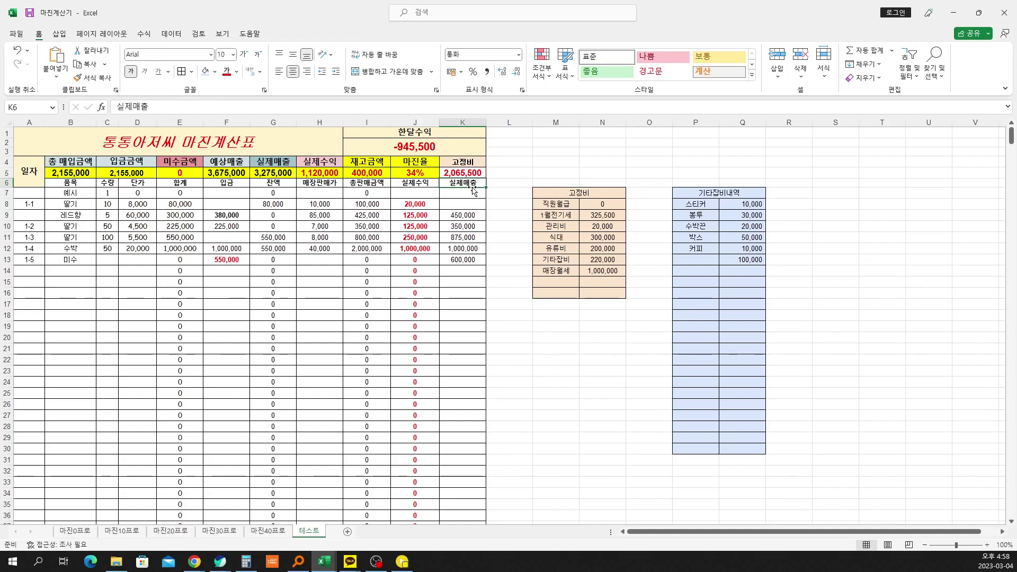
click(471, 218)
drag(471, 221, 471, 229)
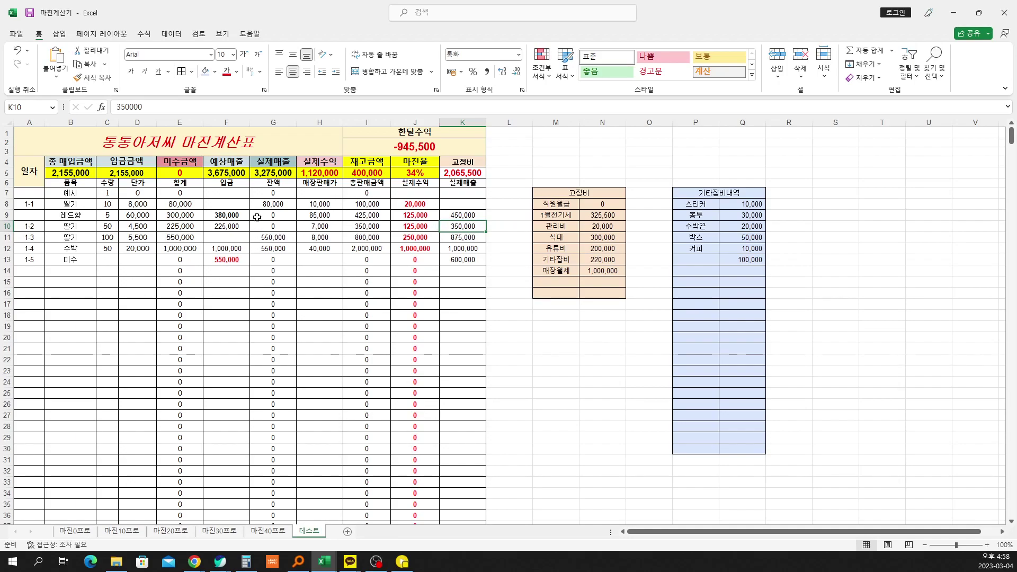
click(366, 170)
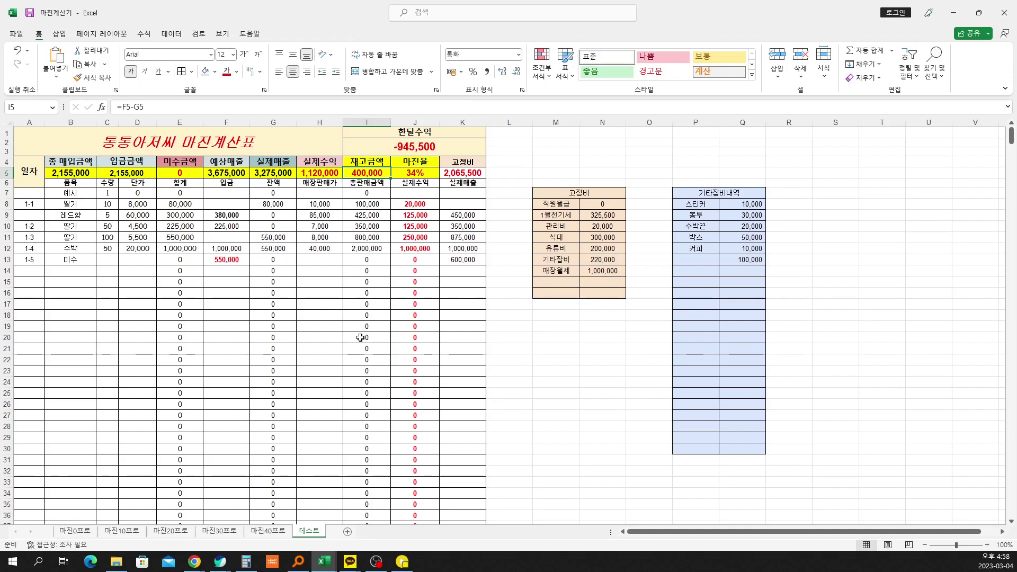
click(695, 204)
click(715, 252)
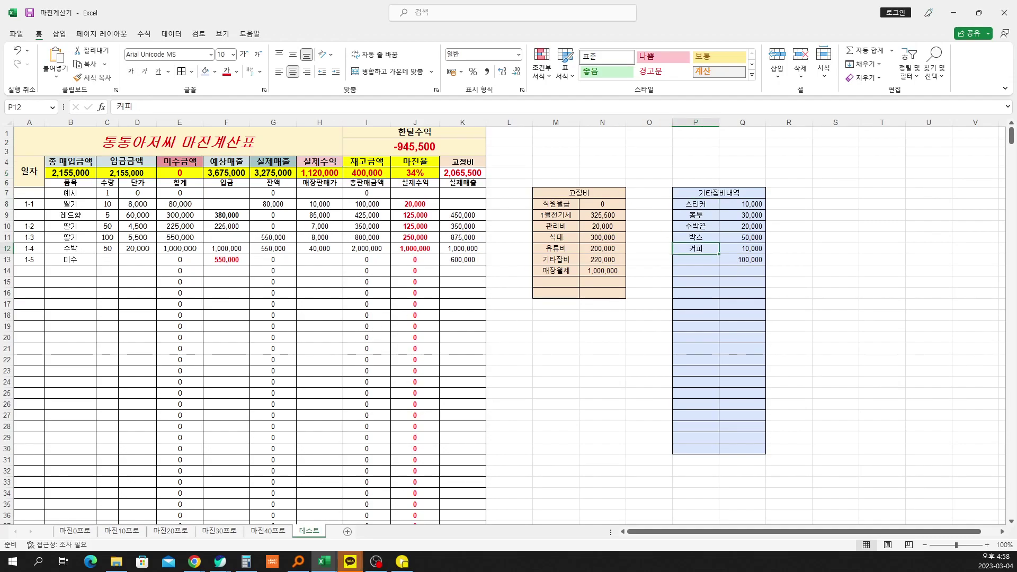
click(742, 292)
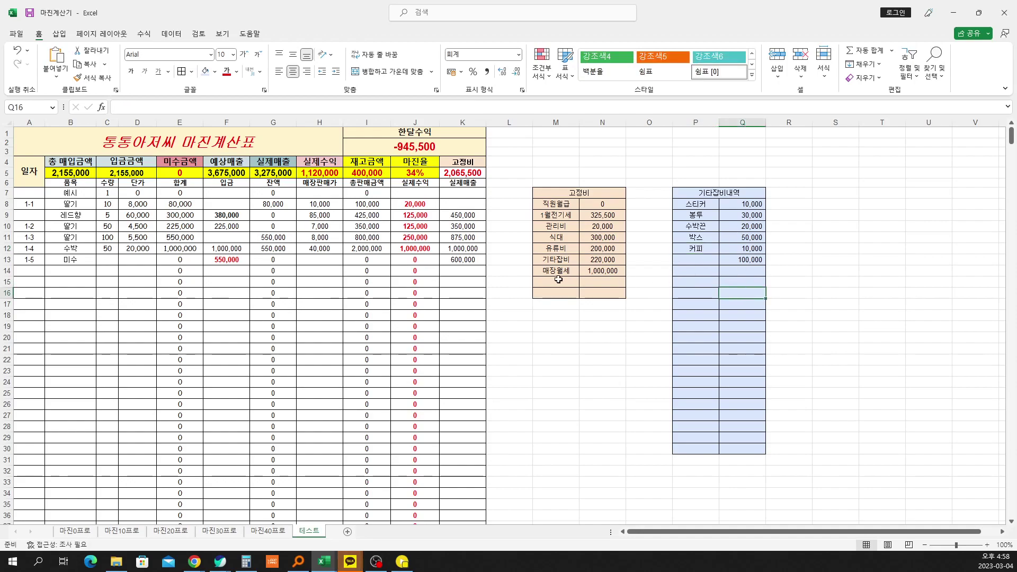